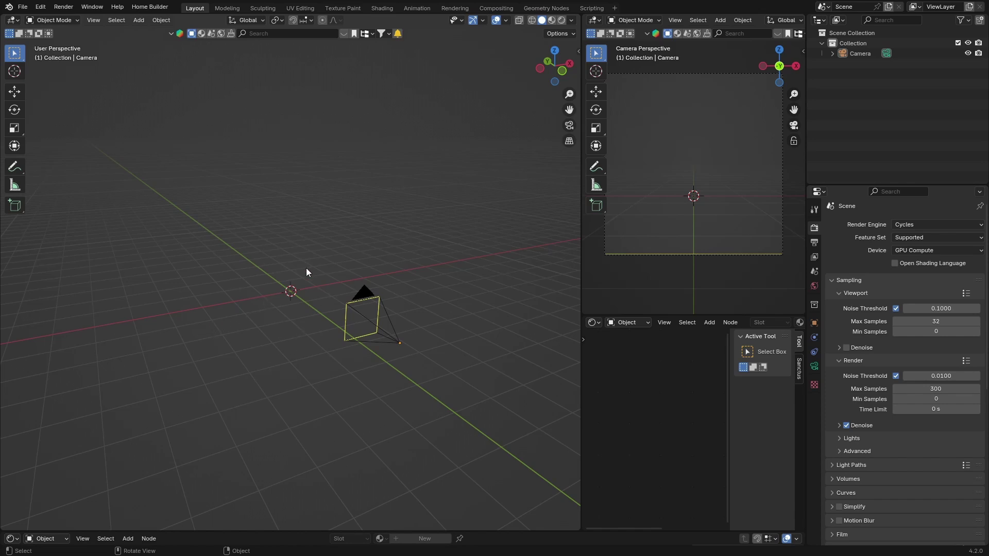
Select the default camera and delete it from the scene.
left_click(362, 313)
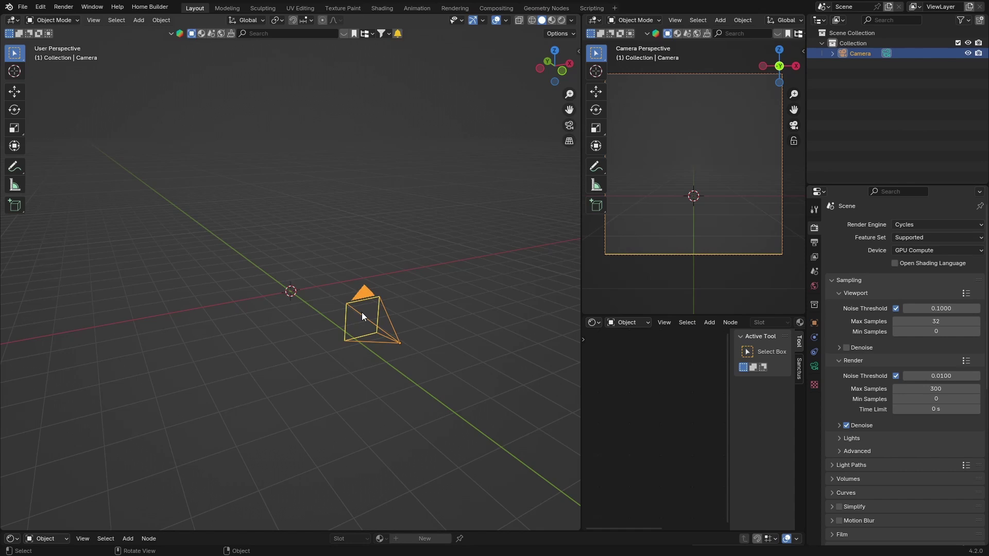
key("Delete")
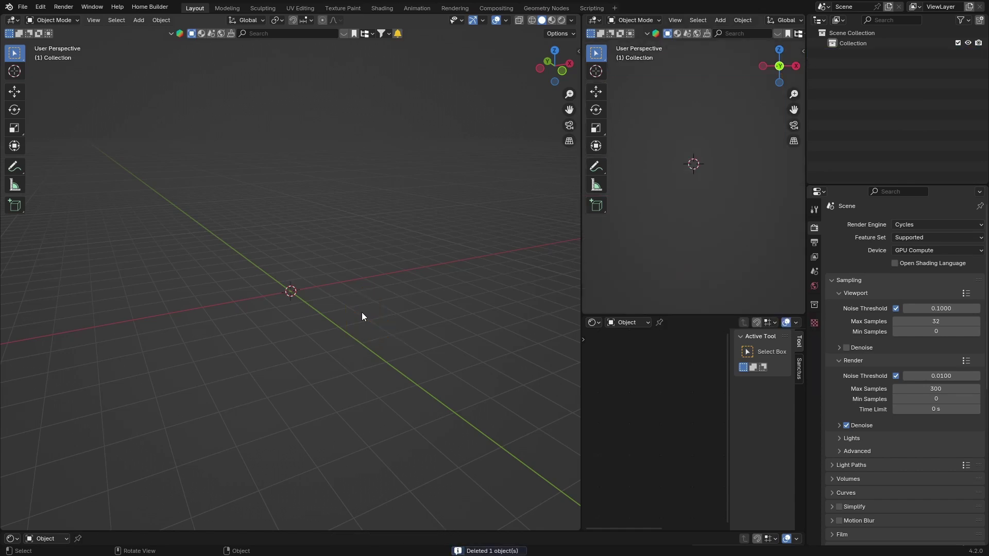
Search the installed extensions in Preferences for 'extr' to confirm Extra Mesh Objects is present.
left_click(41, 7)
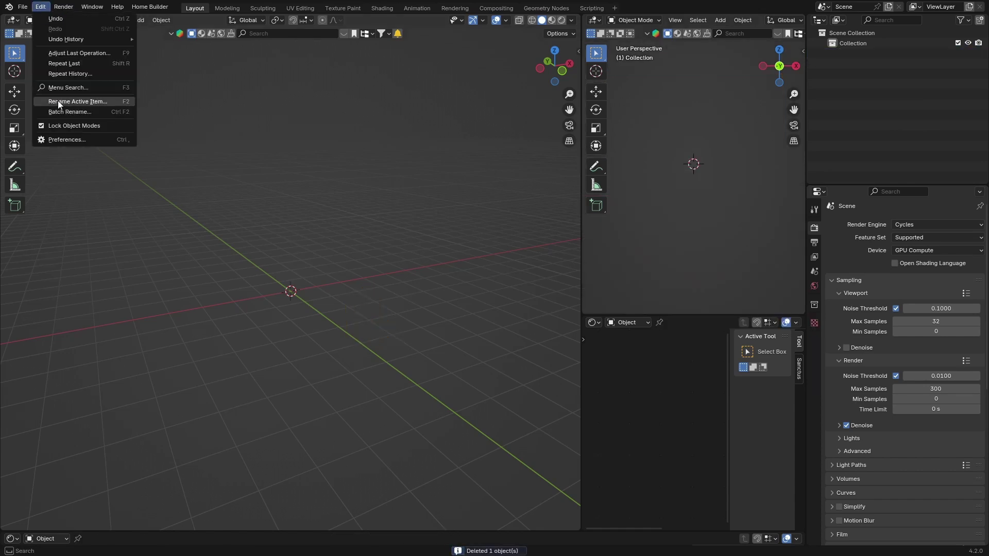
left_click(60, 141)
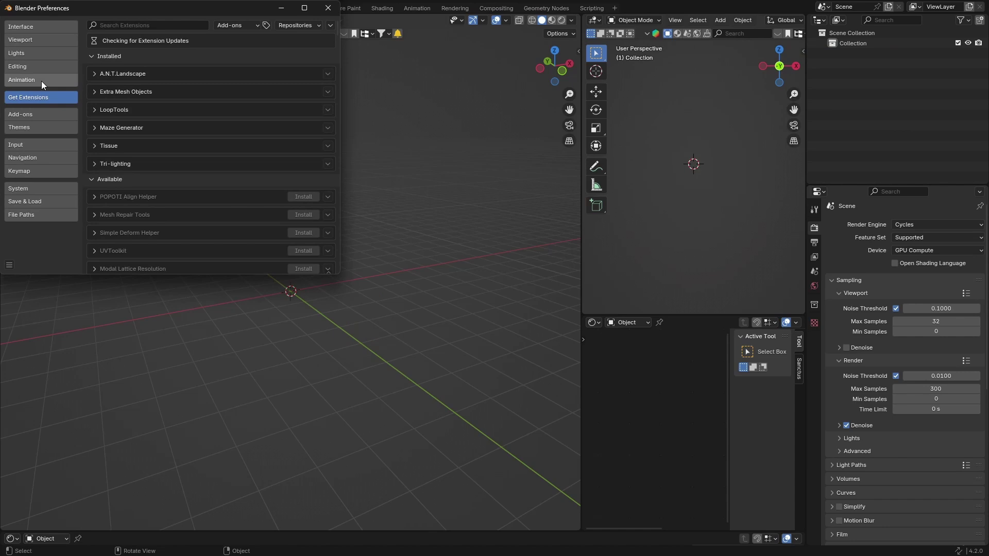
left_click(108, 25)
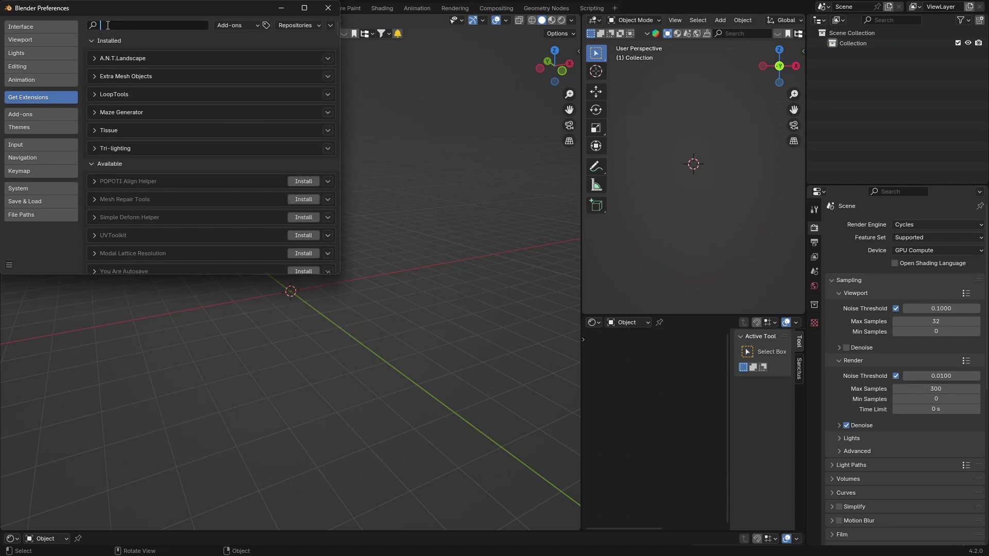
type("extr")
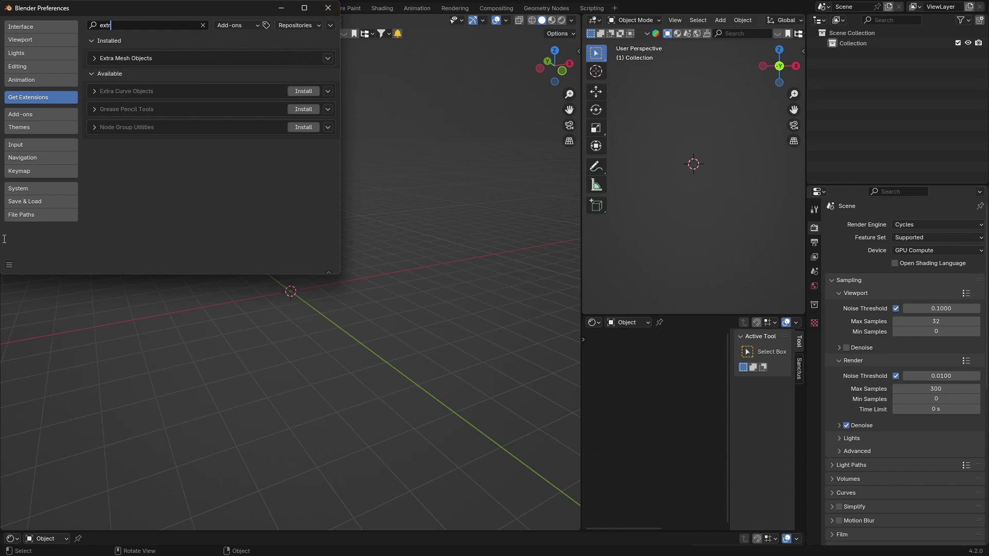
Save the preferences and close the Preferences window.
left_click(9, 265)
left_click(46, 232)
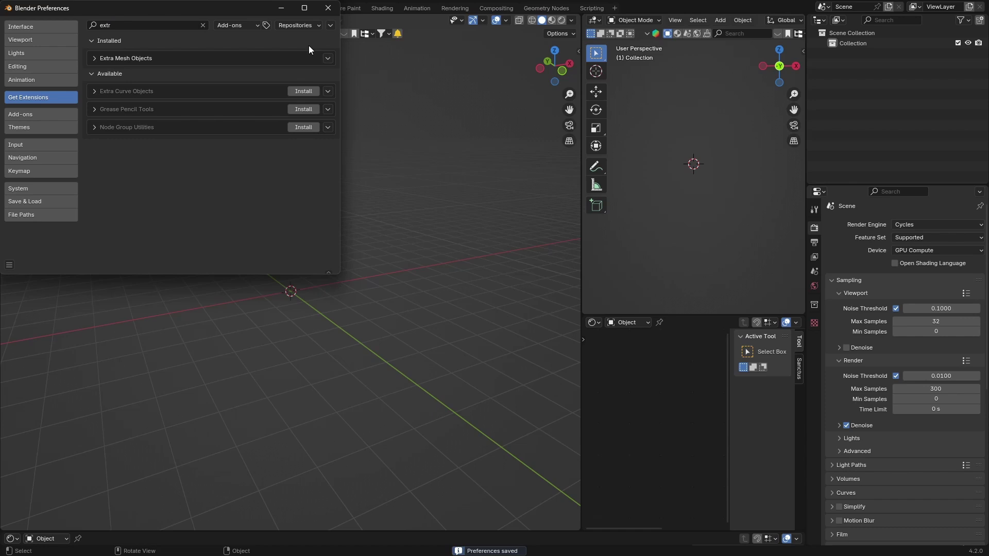
left_click(328, 8)
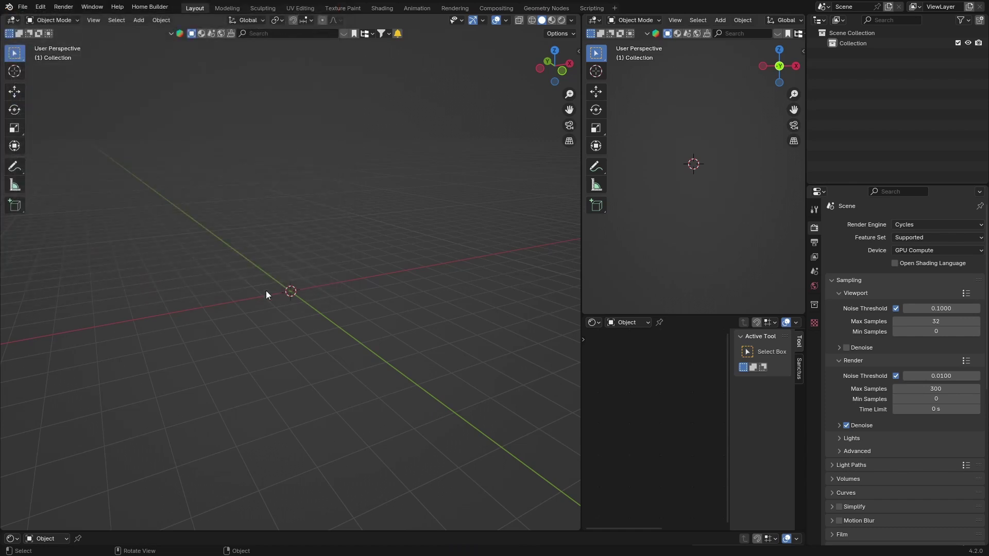
Add a Twisted Torus from the Mesh > Torus Objects menu.
key("shift+a")
mouse_move(245, 319)
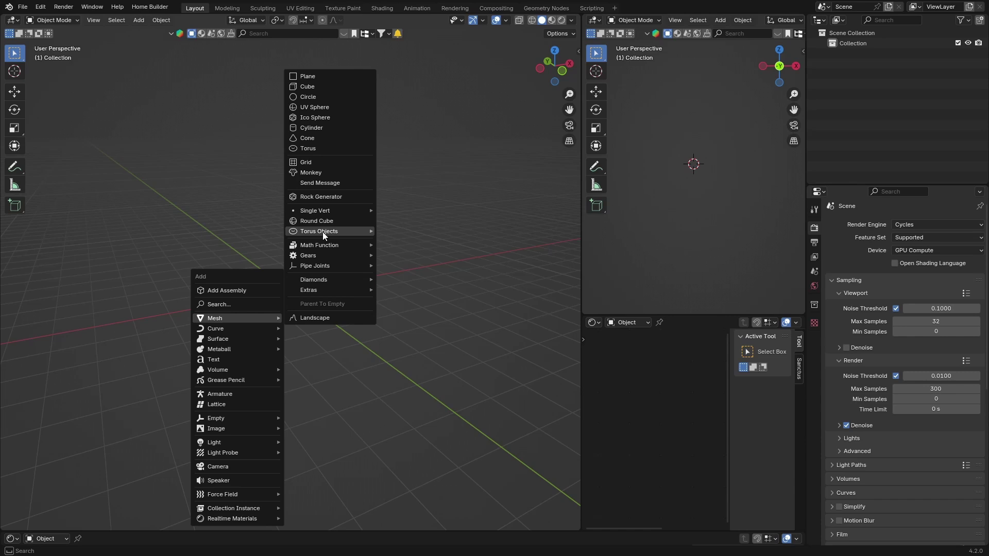
mouse_move(322, 231)
left_click(394, 231)
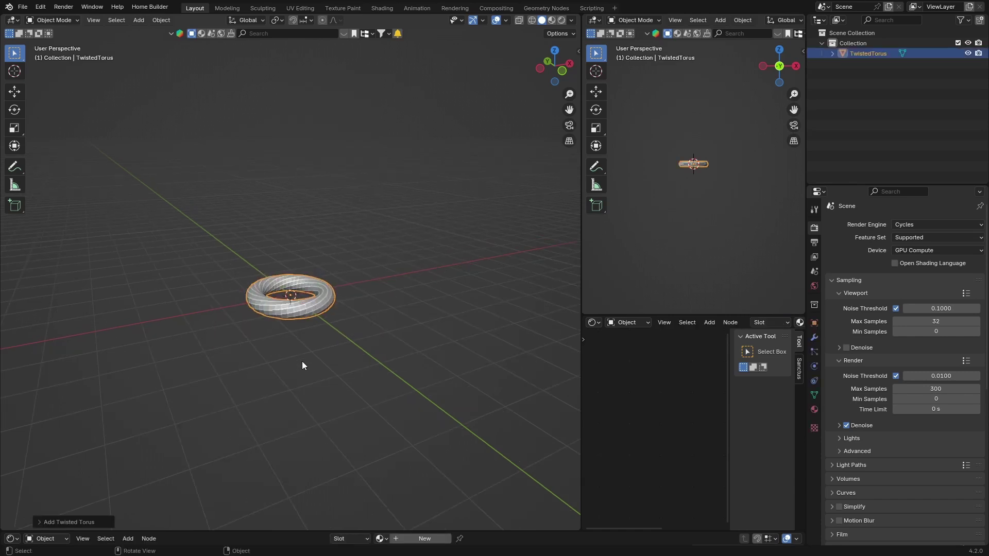
scroll(302, 360, "up", 5)
Set the torus to minor radius 0.31, 60 major segments, 1 twist and 4 minor segments.
left_click(36, 522)
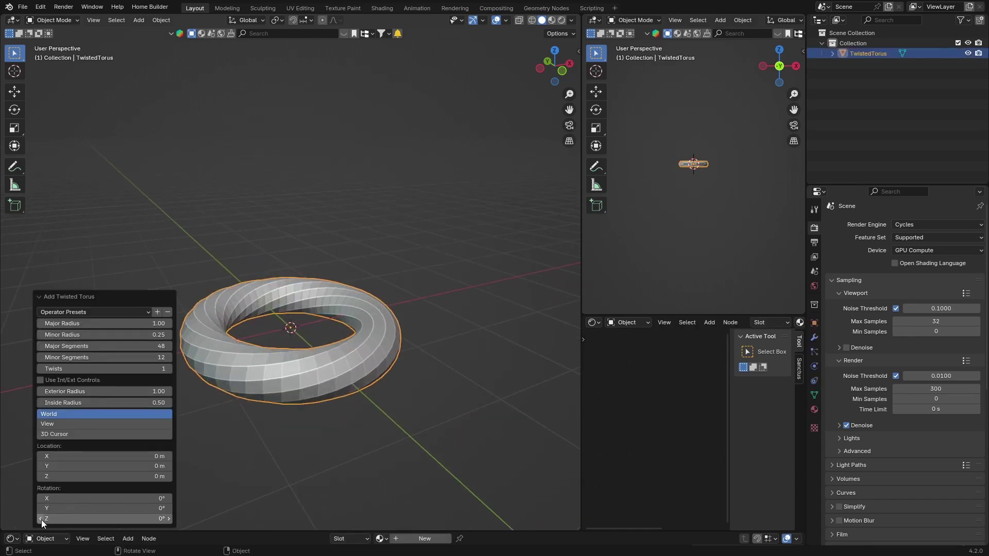
mouse_move(76, 336)
left_mouse_down()
mouse_move(123, 335)
mouse_move(85, 335)
left_mouse_up()
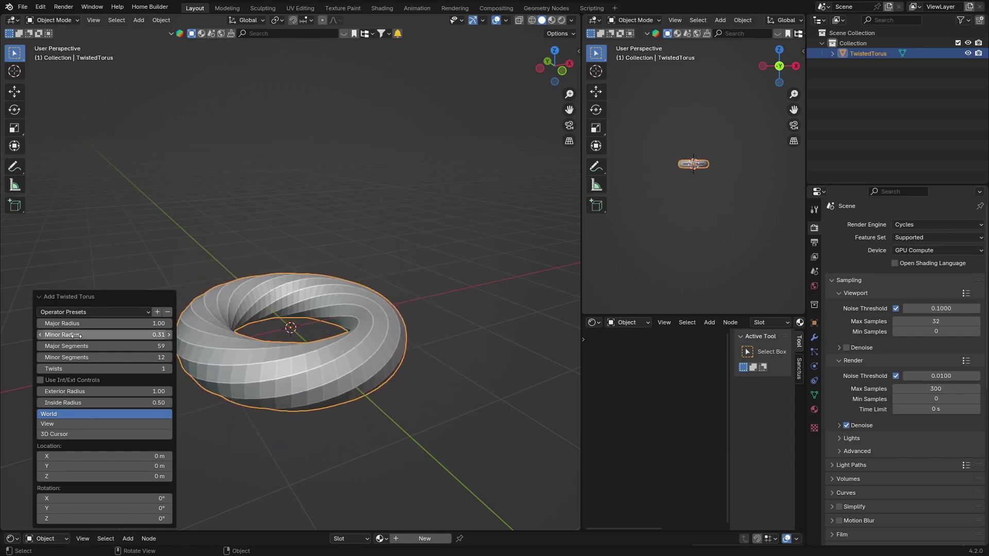
left_click(167, 347)
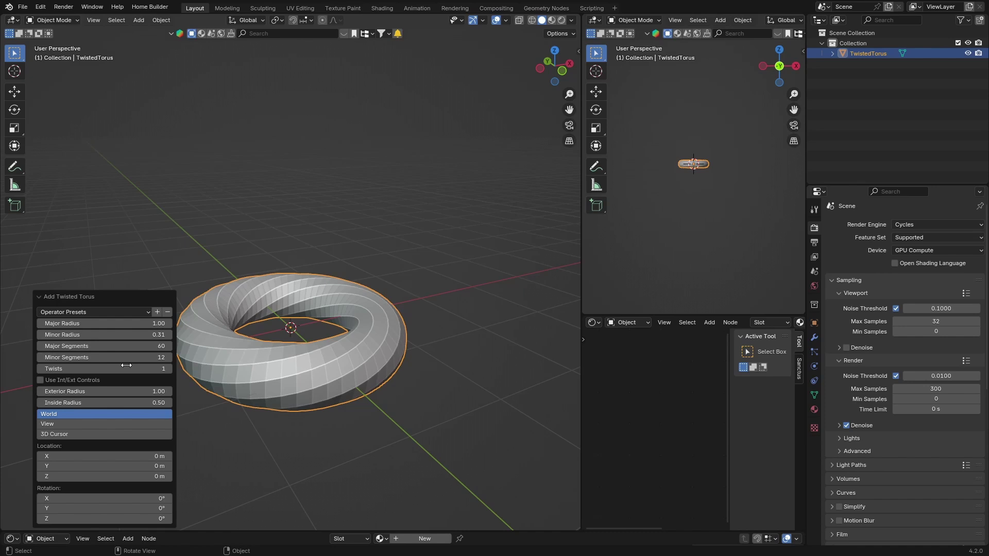
left_click_drag(98, 369, 99, 369)
double_click(99, 368)
type("1")
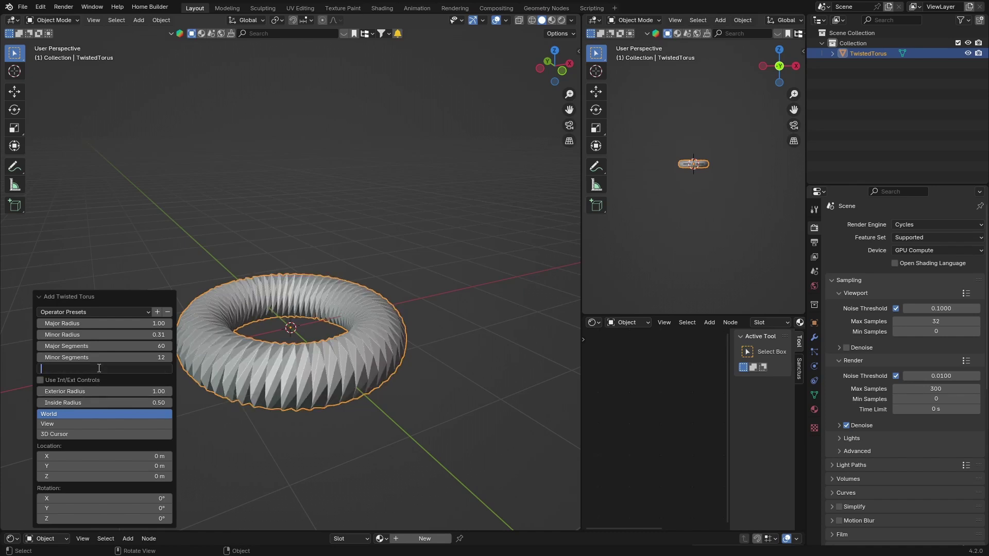
key("Return")
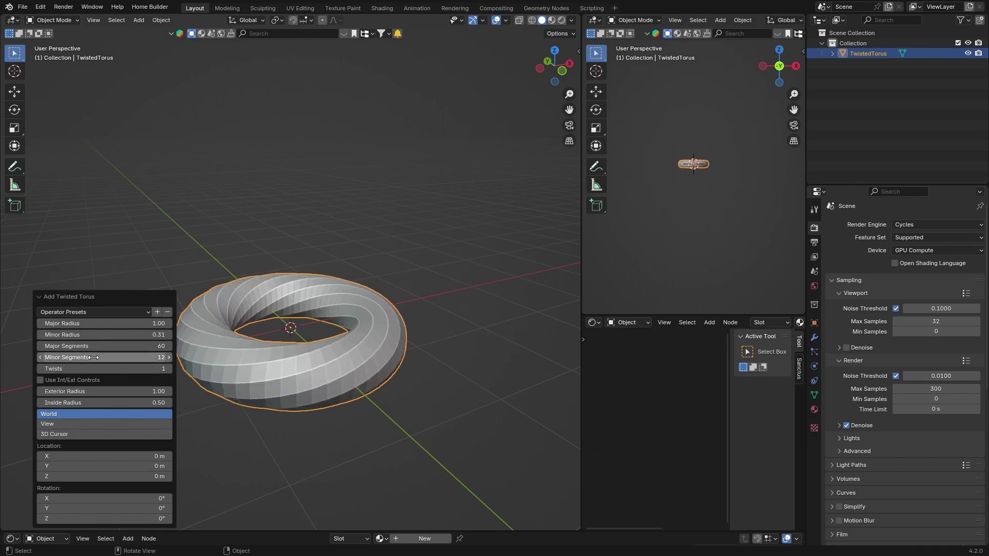
left_click(97, 358)
type("4")
key("Return")
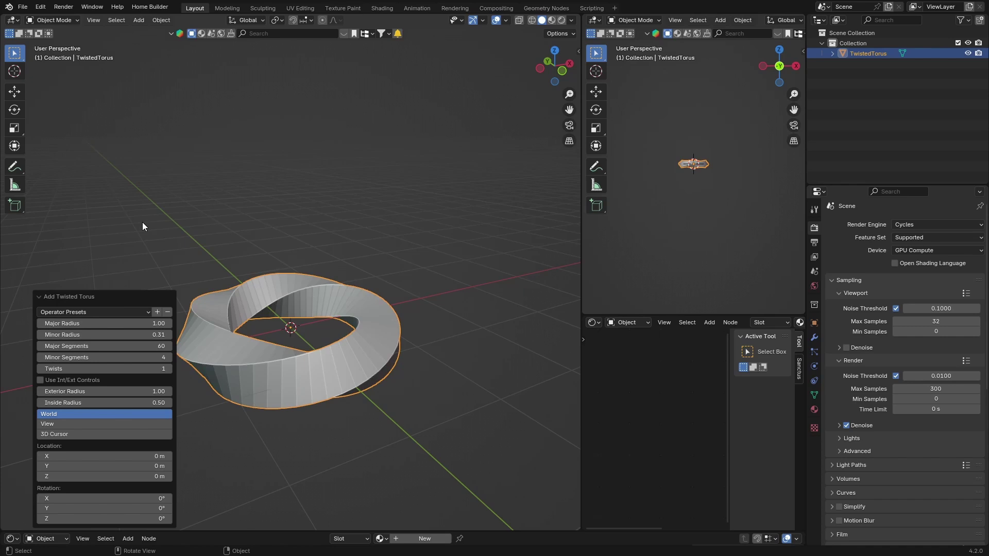
Create a new Geometry Nodes tree for the torus in the Geometry Nodes workspace.
left_click(42, 298)
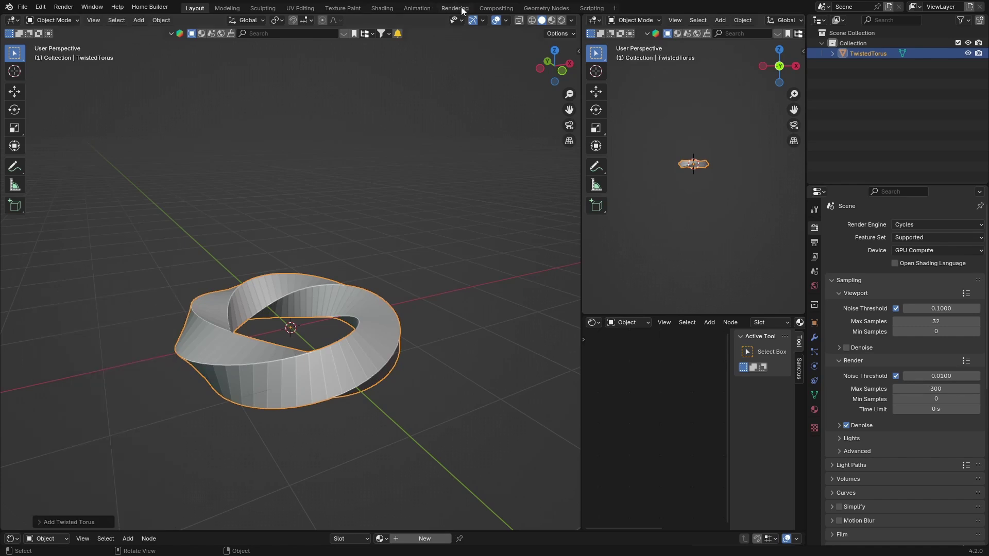
left_click(544, 8)
left_click(399, 301)
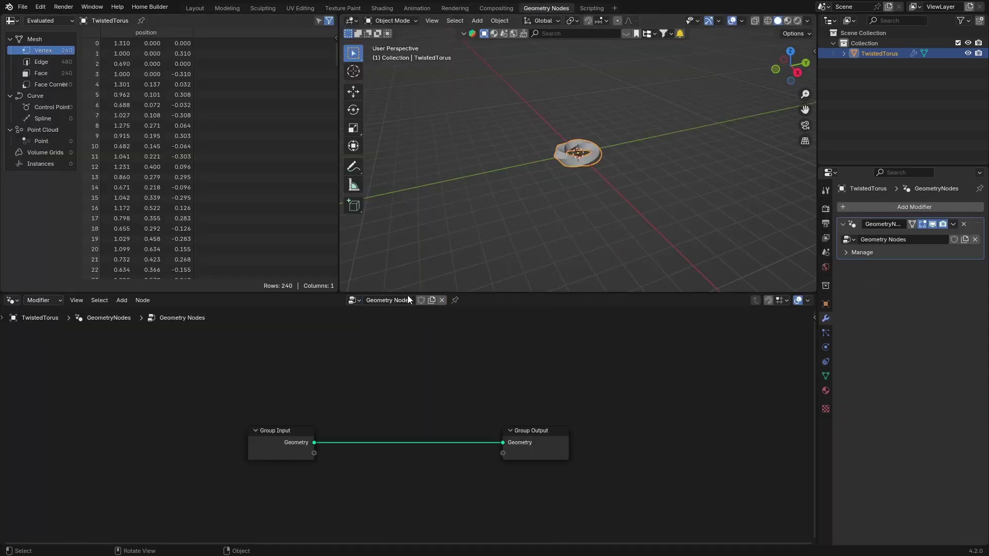
scroll(524, 227, "up", 9)
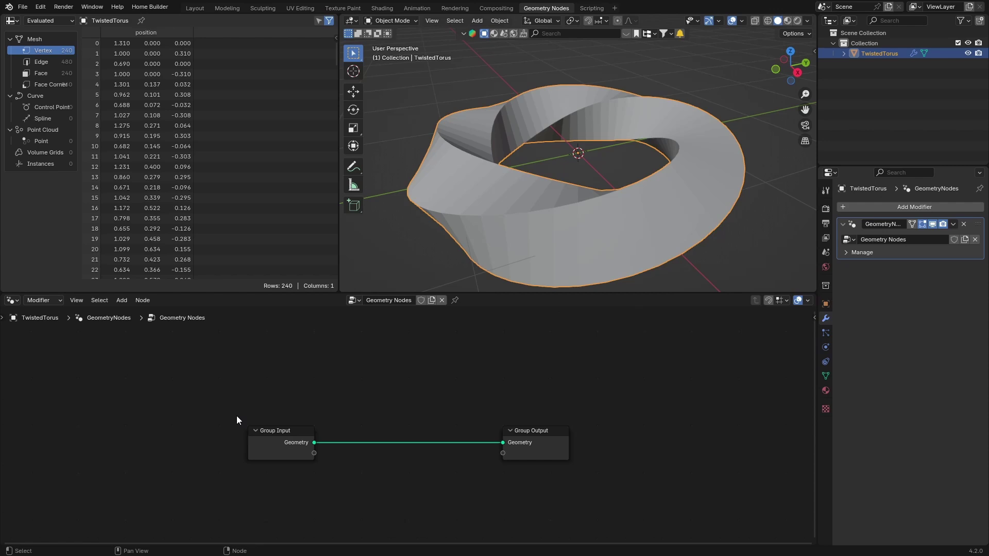
Insert an Instance on Points node between Group Input and Group Output, pulling a link from its Instance socket.
key("shift+a")
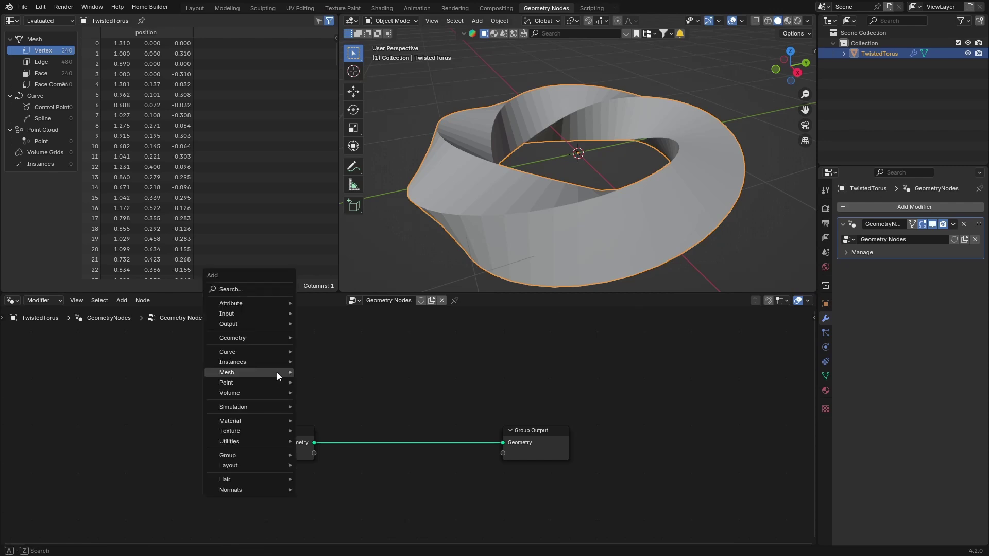
left_click(240, 291)
type("in")
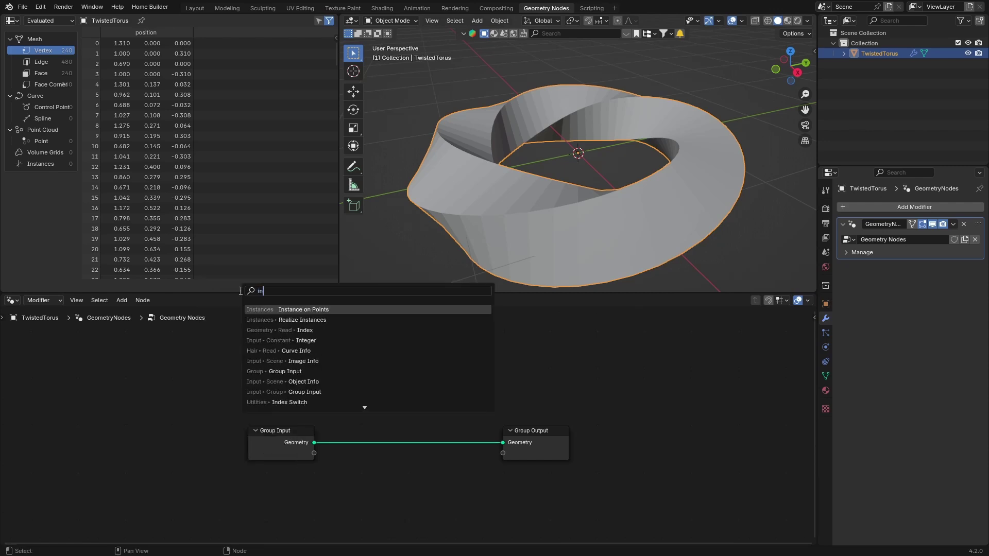
key("Return")
left_click(369, 394)
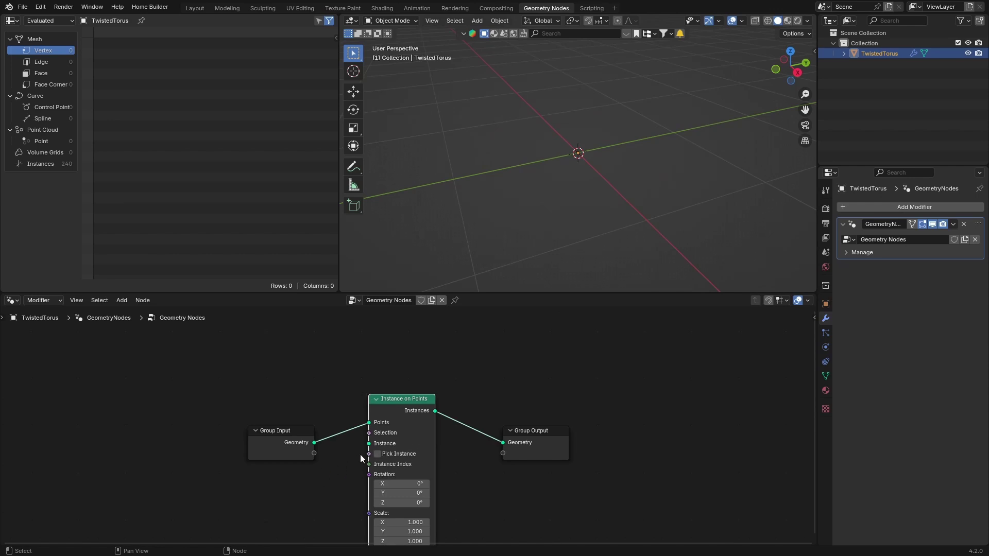
left_click_drag(368, 444, 248, 444)
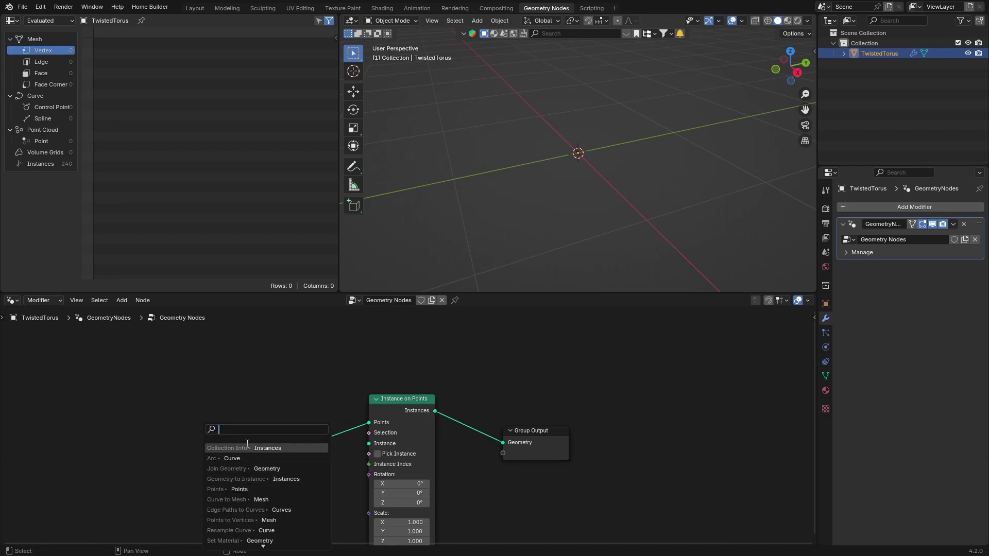
Add a UV Sphere node feeding the Instance input and frame the node tree.
type("uv sp")
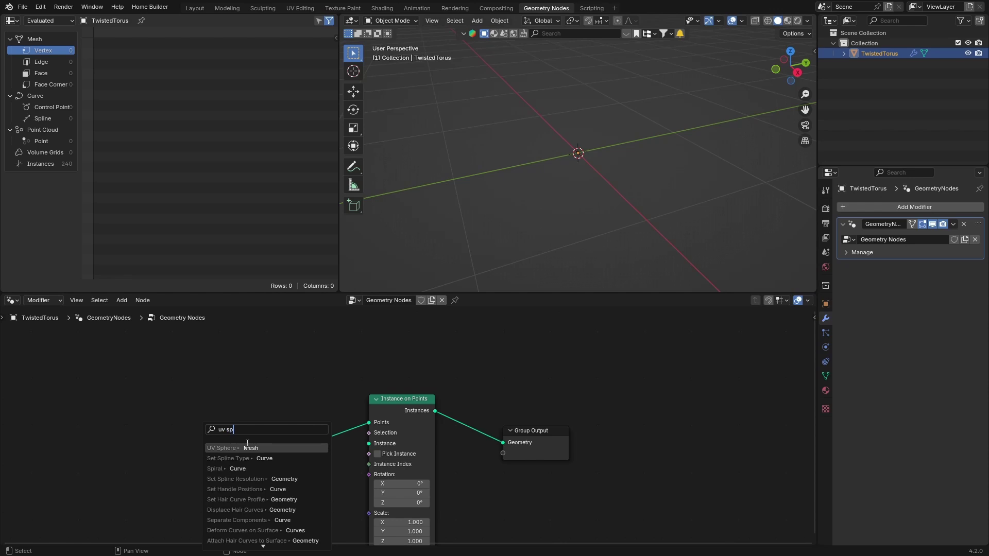
key("Return")
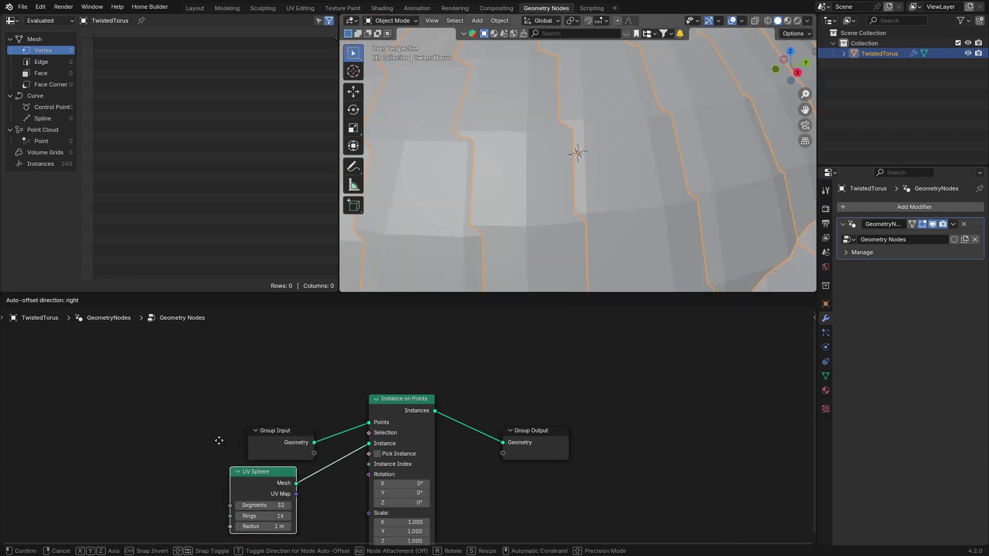
left_click(226, 461)
key("Home")
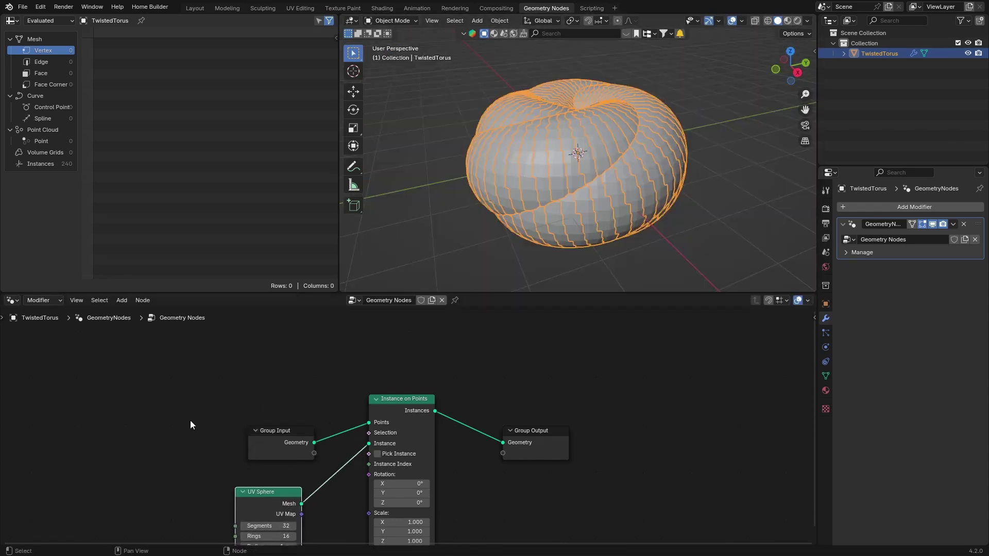
middle_click_drag(190, 420, 248, 321)
Set the UV Sphere radius to 0.07 m and move the Group Input node further left.
left_click(314, 465)
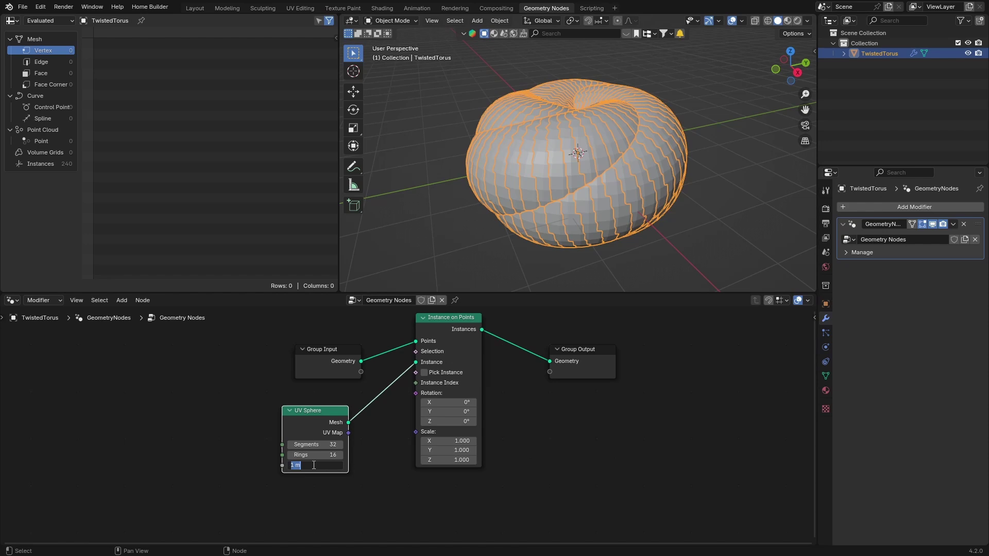
type("0.07")
key("Return")
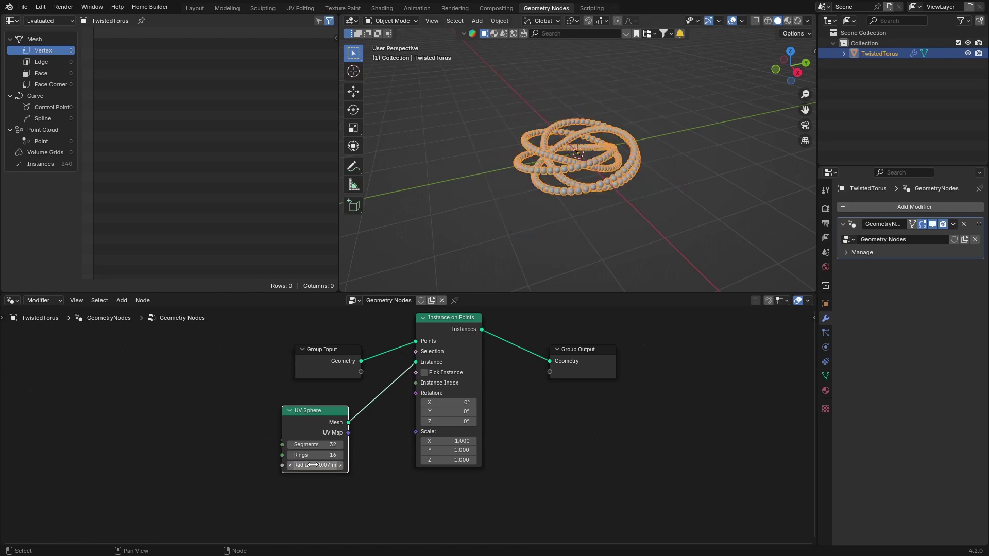
scroll(511, 190, "up", 6)
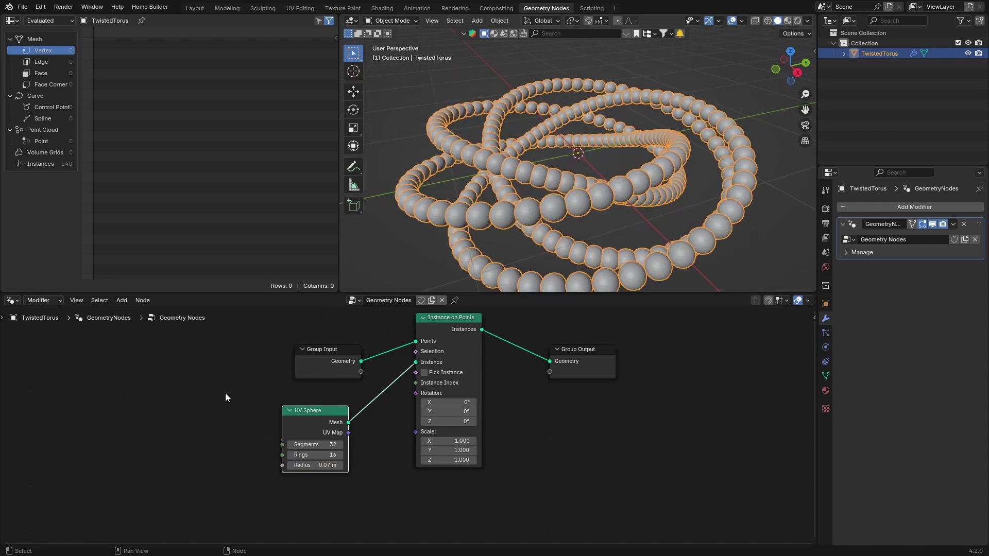
left_click_drag(306, 352, 173, 376)
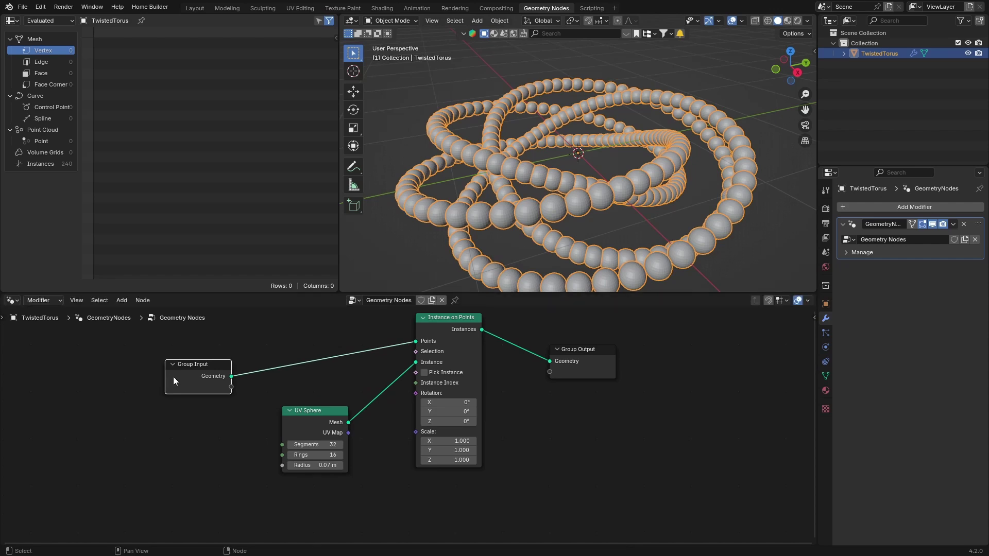
Drop a Subdivide Mesh node on the Group Input → Points link, set Level 2, and deselect.
key("shift+a")
type("s")
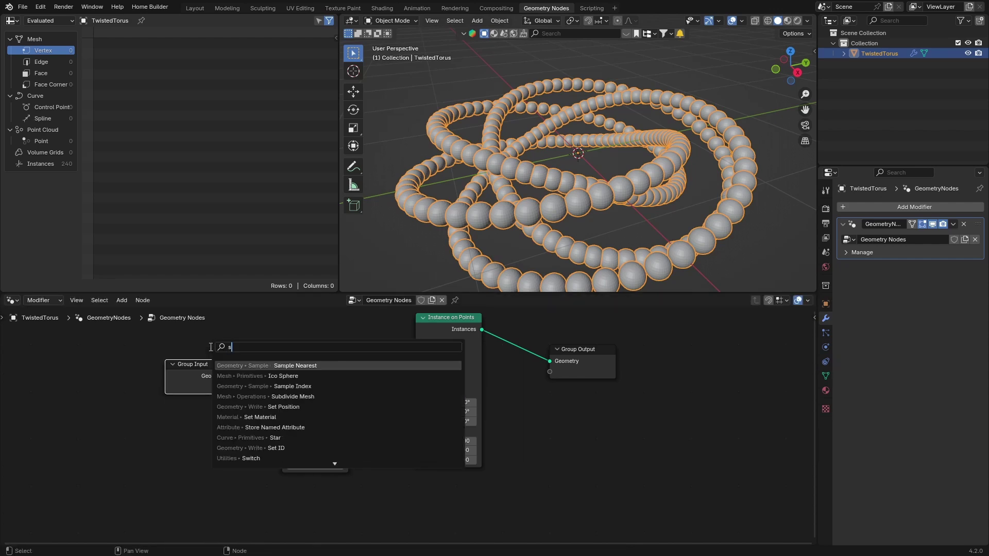
left_click(217, 396)
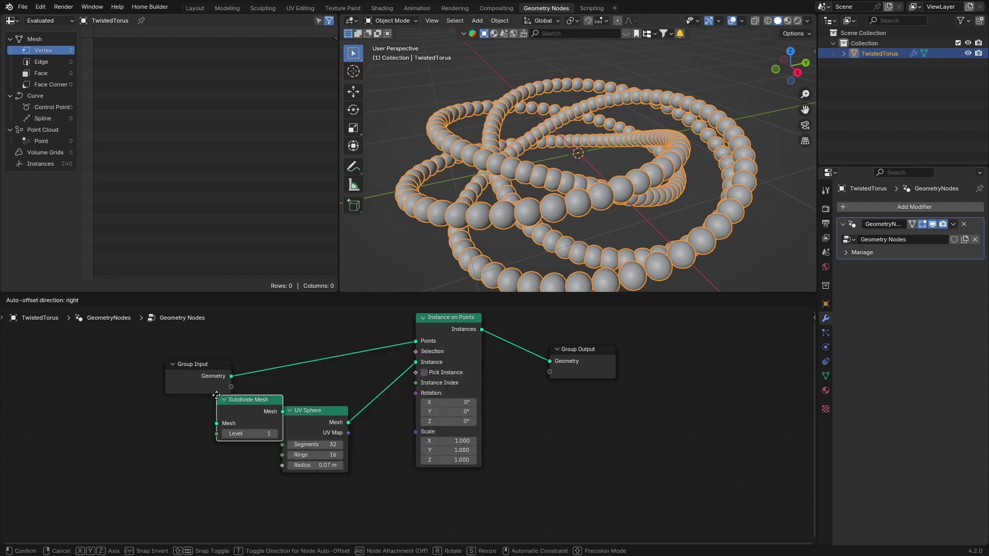
left_click(286, 361)
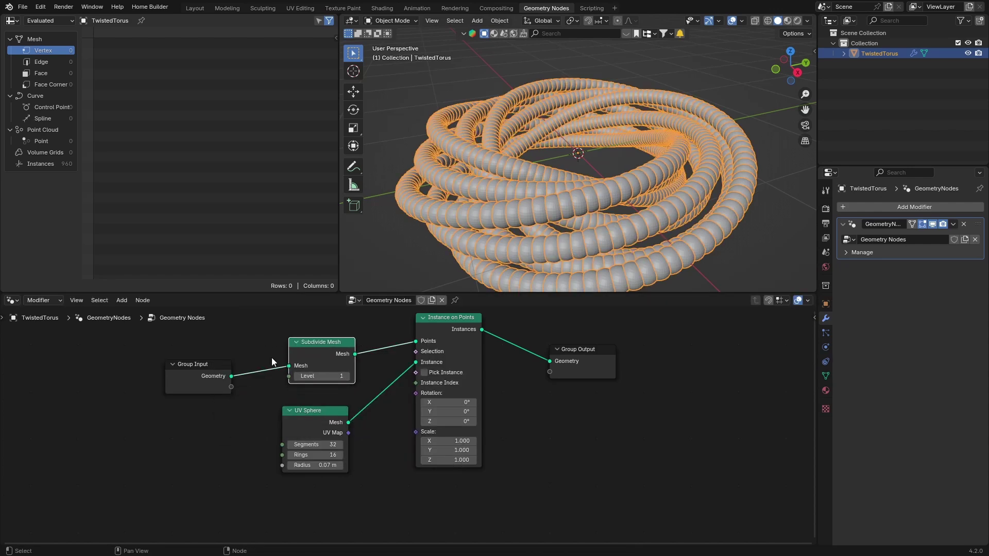
left_click(349, 377)
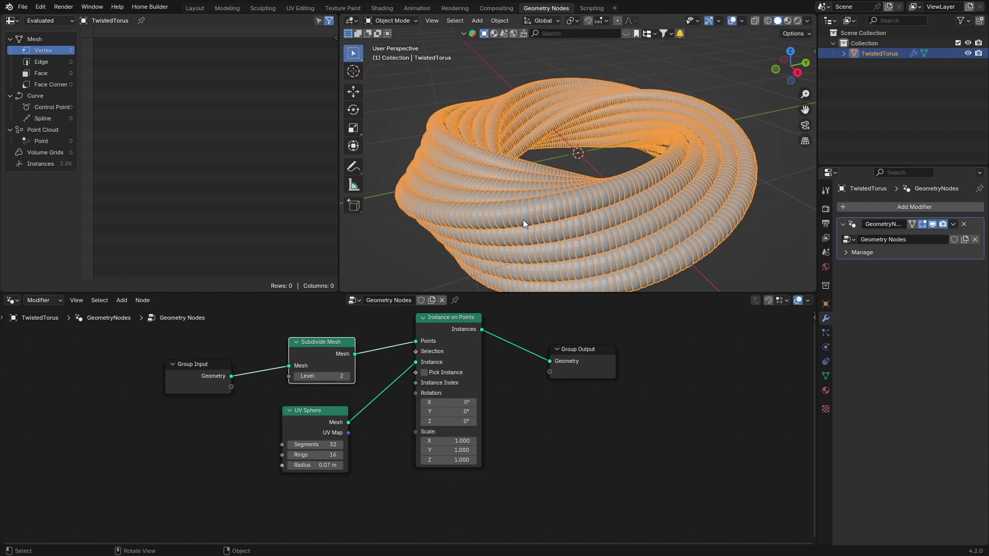
left_click(382, 141)
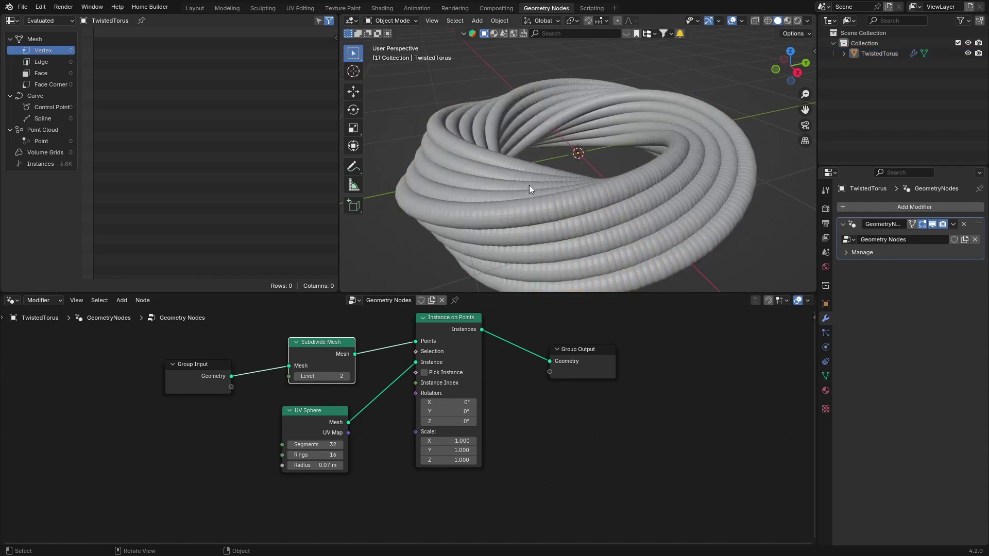
In the Layout workspace, orbit to the sphere-coated torus and preview it with Rendered shading.
left_click(195, 8)
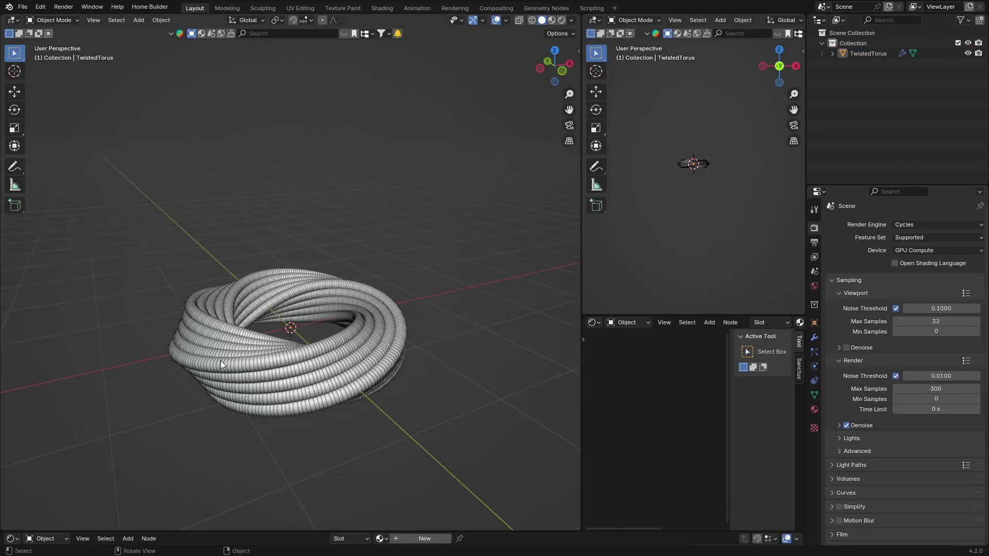
scroll(134, 408, "up", 3)
scroll(135, 408, "down", 5)
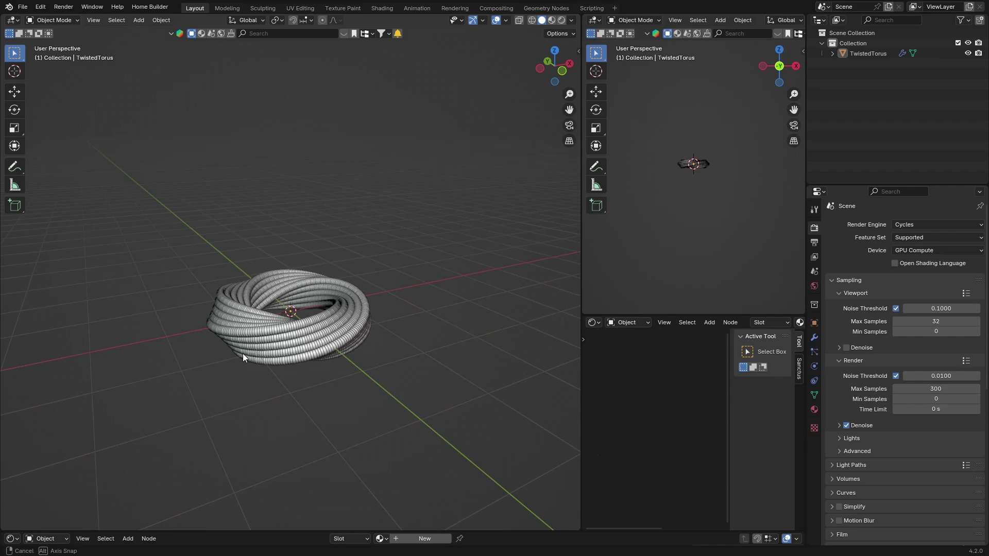
middle_click_drag(242, 354, 255, 345)
left_click(323, 289)
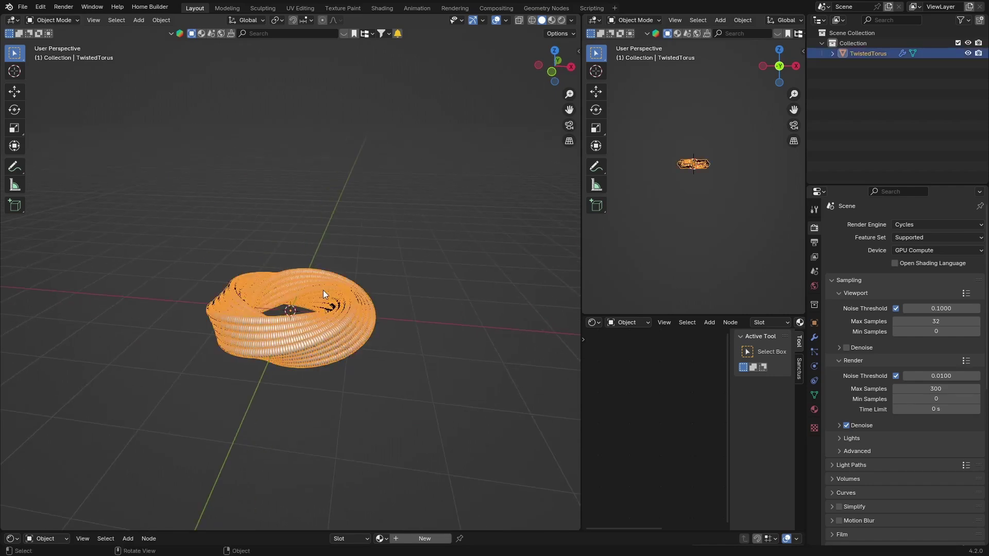
left_click(562, 20)
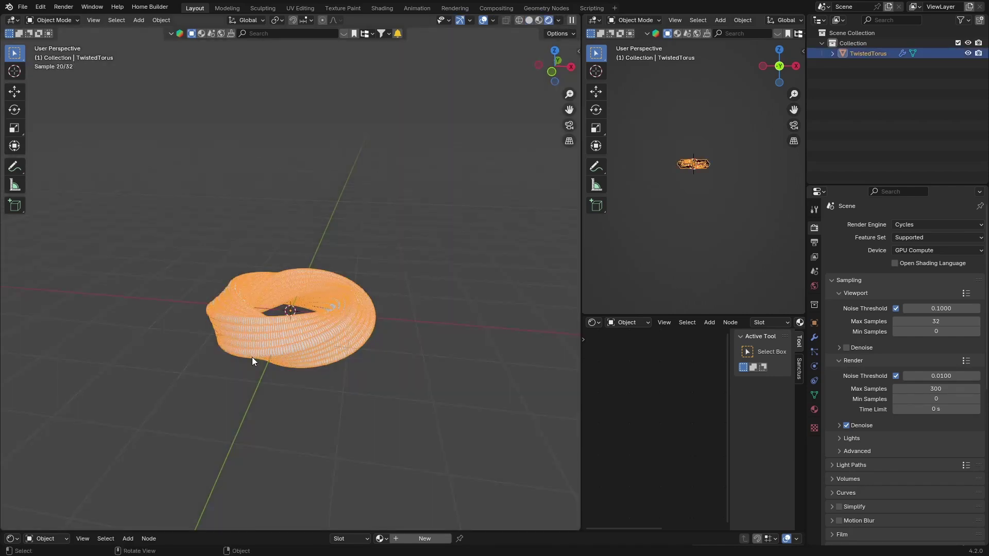
left_click(223, 281)
scroll(261, 351, "up", 5)
left_click(290, 300)
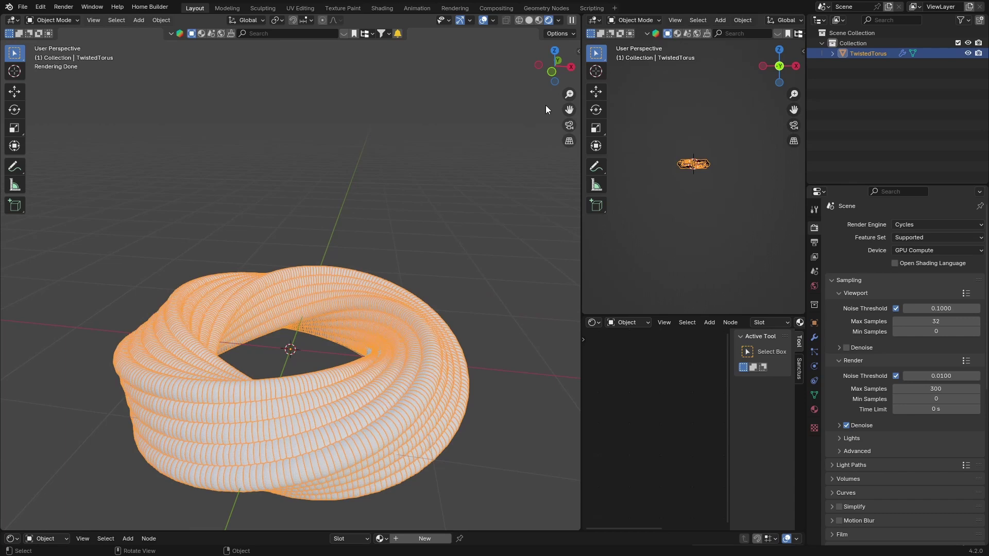
Create a new material for the twisted torus in Material properties.
left_click(576, 48)
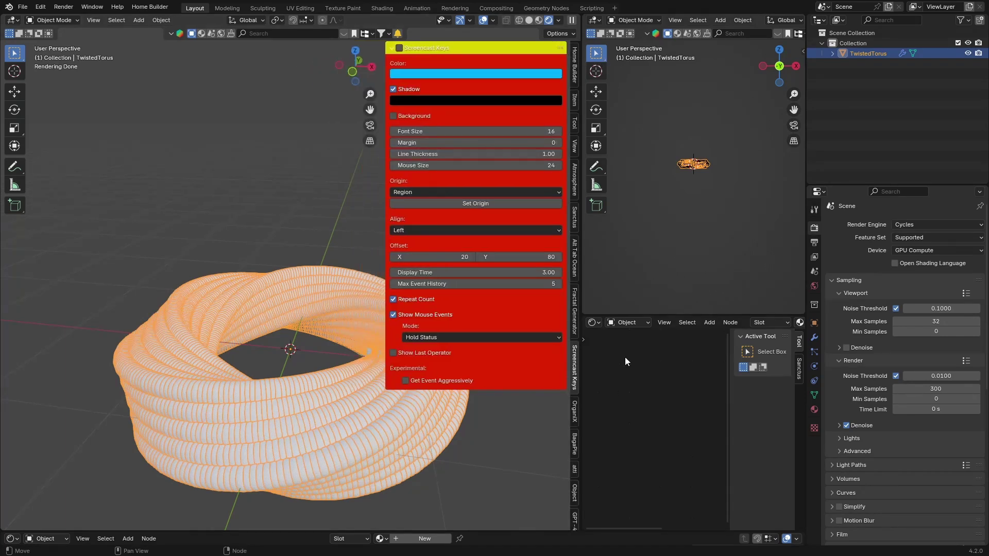
left_click(814, 410)
left_click(907, 271)
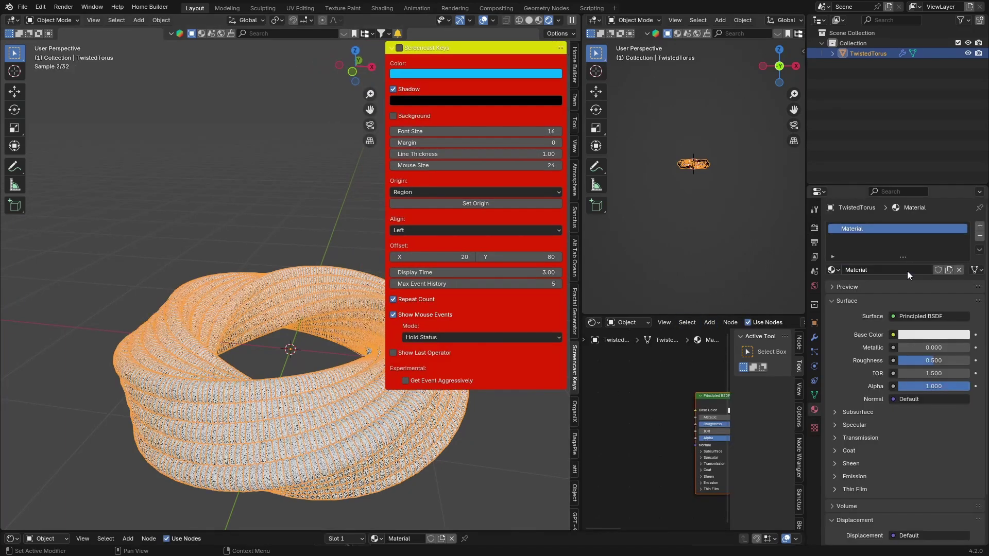
Give the material a slightly darker warm orange base colour and Metallic 1.000.
left_click(924, 334)
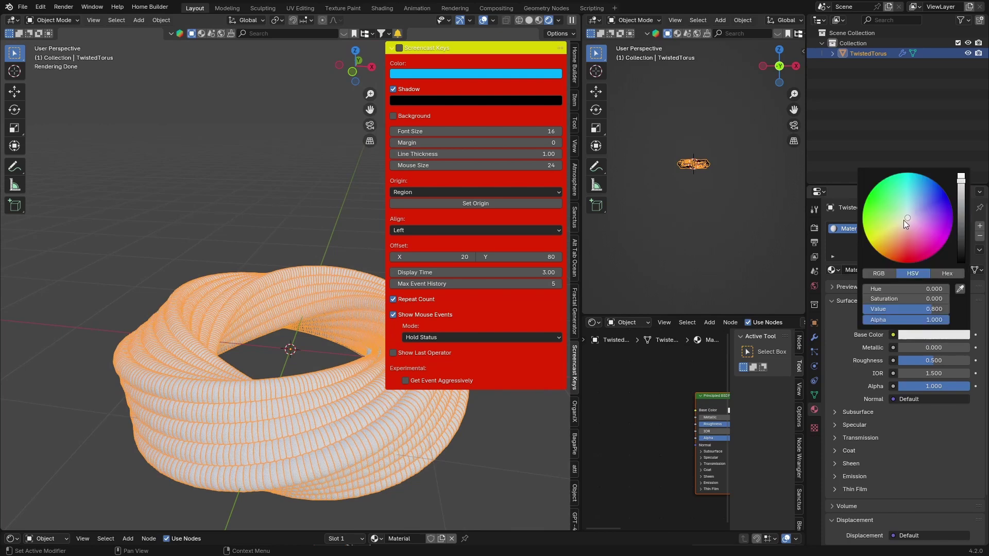
left_click_drag(904, 220, 883, 252)
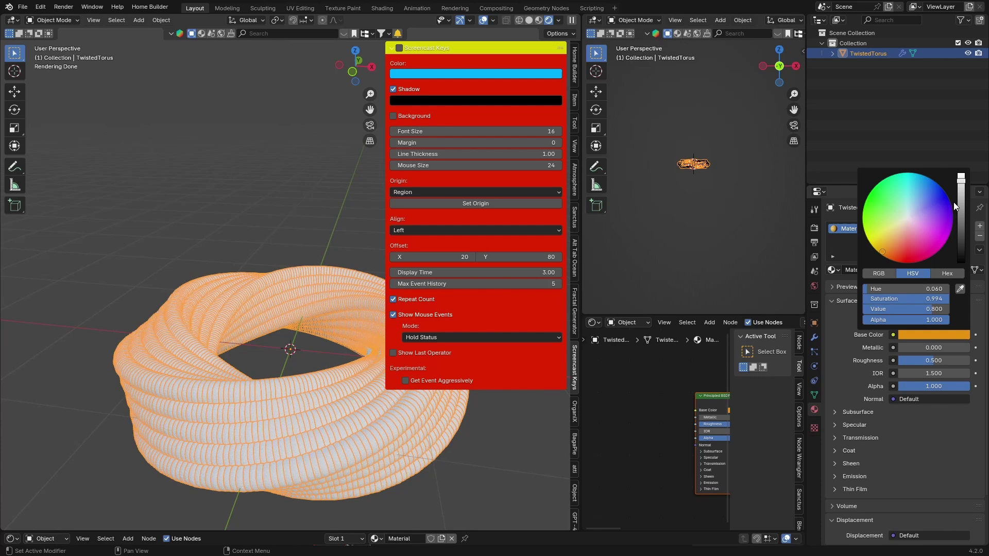
left_click(961, 186)
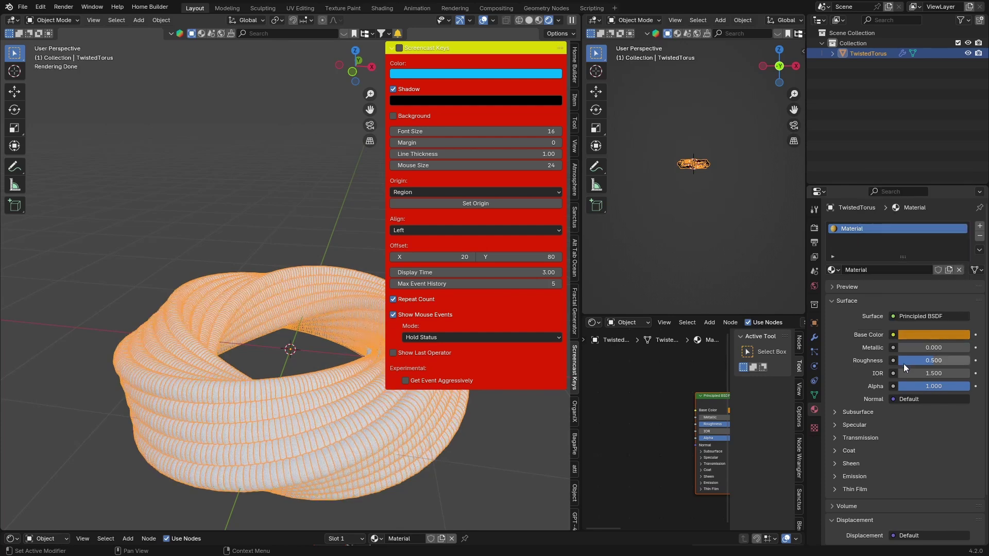
left_click_drag(910, 348, 969, 348)
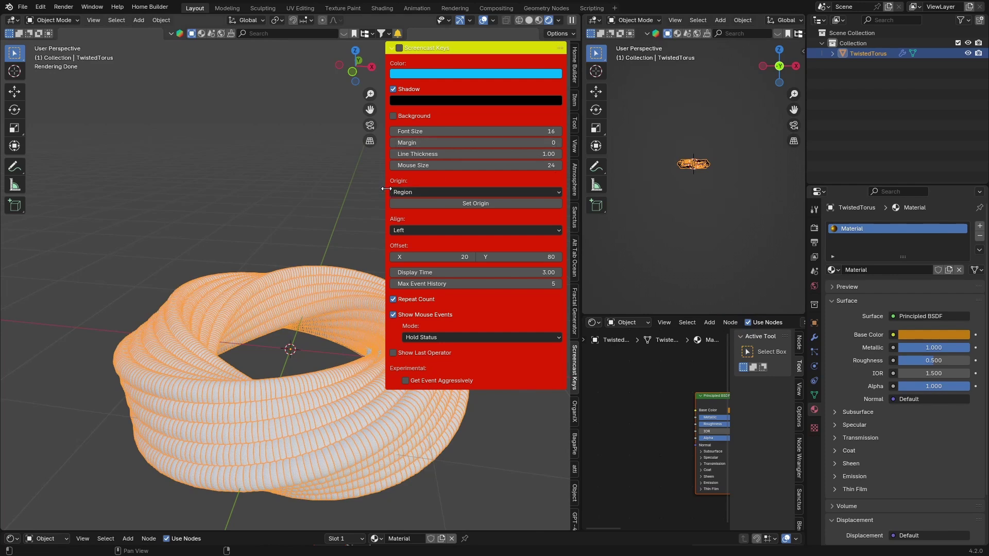
left_click_drag(386, 189, 473, 189)
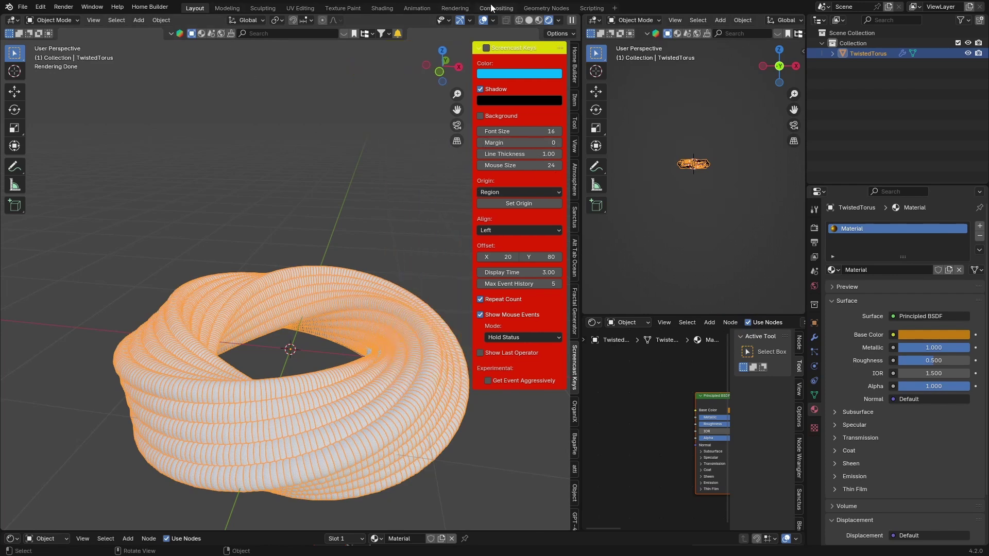
Insert a Set Material node using 'Material' between Instance on Points and Group Output.
left_click(533, 7)
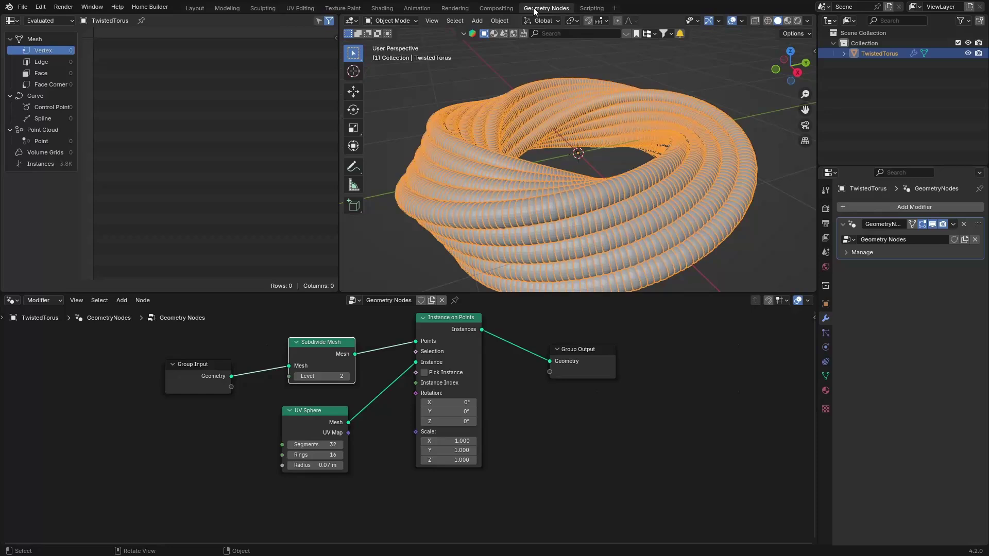
key("shift+a")
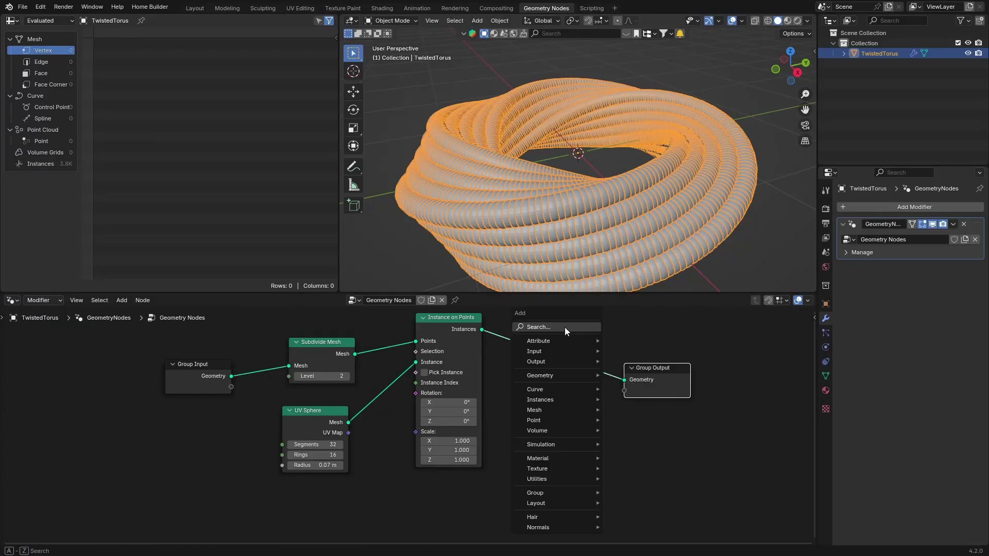
type("ma")
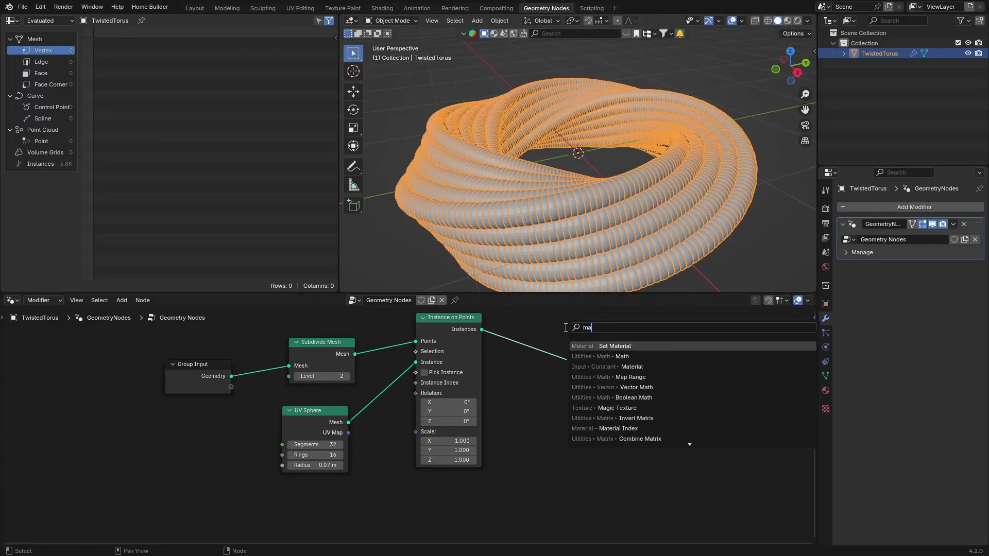
key("Return")
left_click(530, 344)
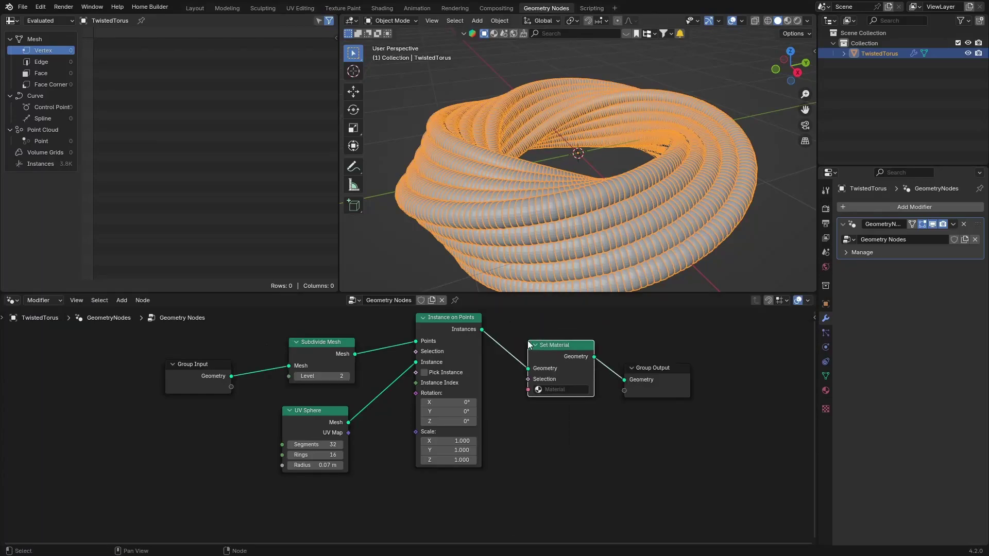
left_click(538, 389)
left_click(537, 404)
Inspect the gold-sphere torus in the Layout viewport from a low angle.
left_click(195, 8)
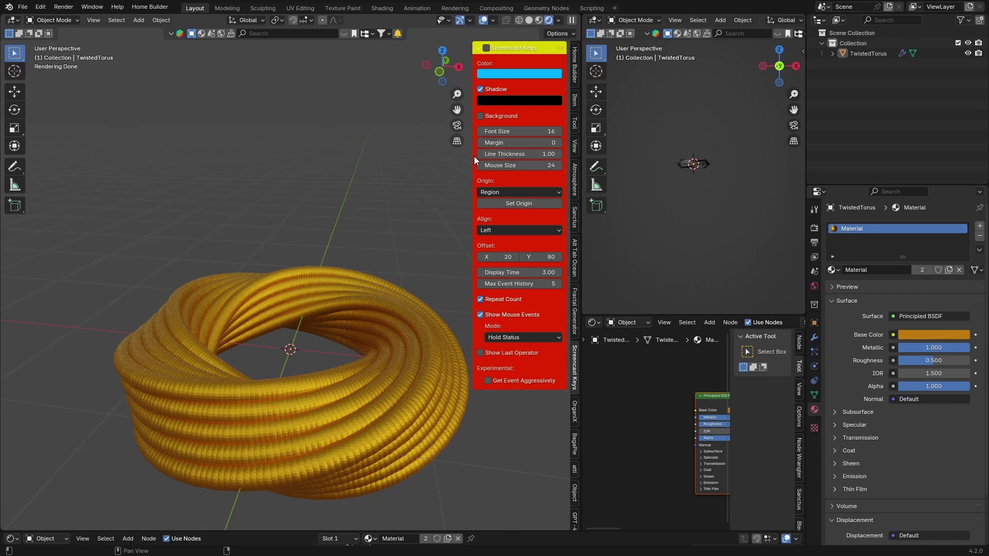
key("n")
middle_click_drag(474, 156, 239, 319)
left_click(239, 319)
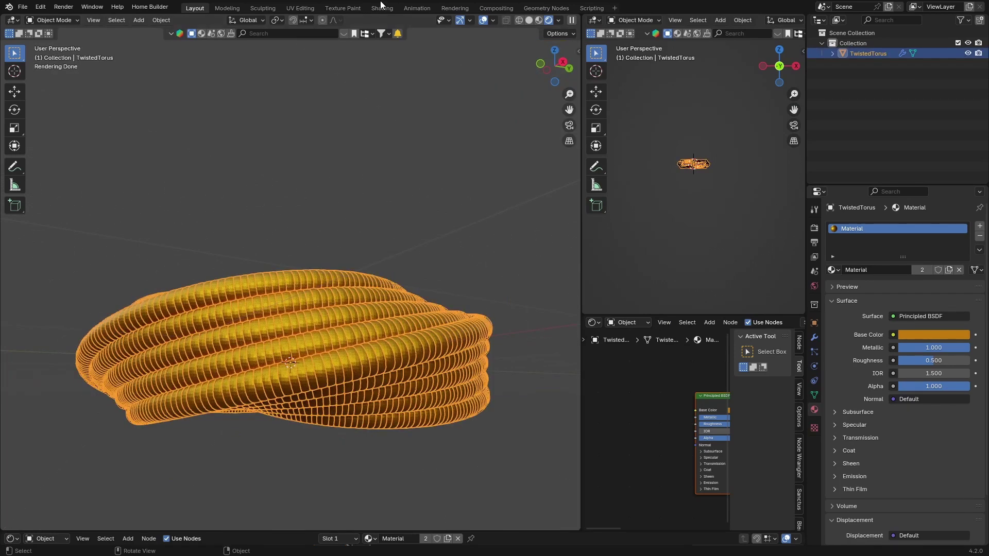
Try UV Sphere radii of 0.02 and 0.12 m before settling on 0.05 m.
left_click(534, 7)
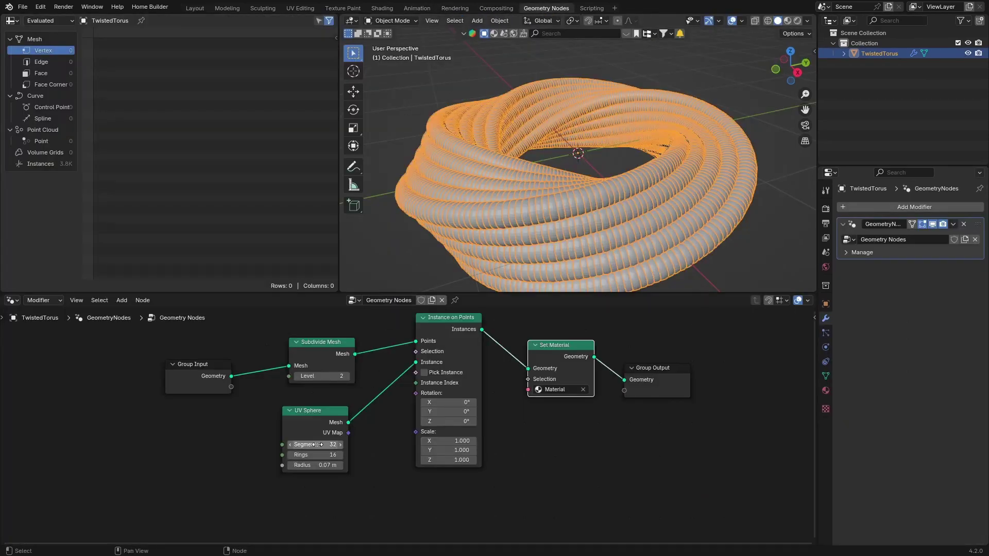
mouse_move(332, 465)
left_mouse_down()
mouse_move(361, 466)
mouse_move(309, 465)
mouse_move(339, 466)
left_mouse_up()
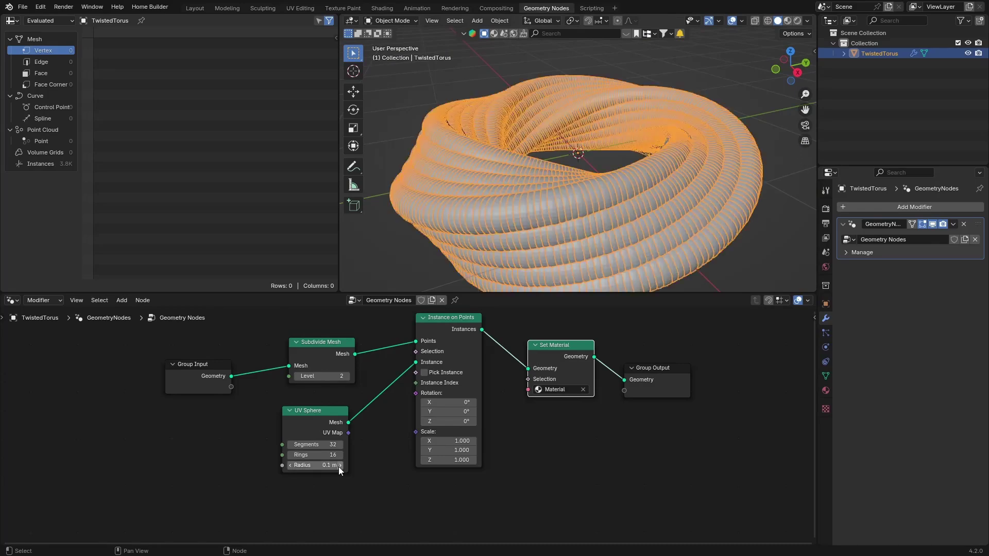
left_click(338, 467)
type("0.02")
key("Return")
left_click(302, 465)
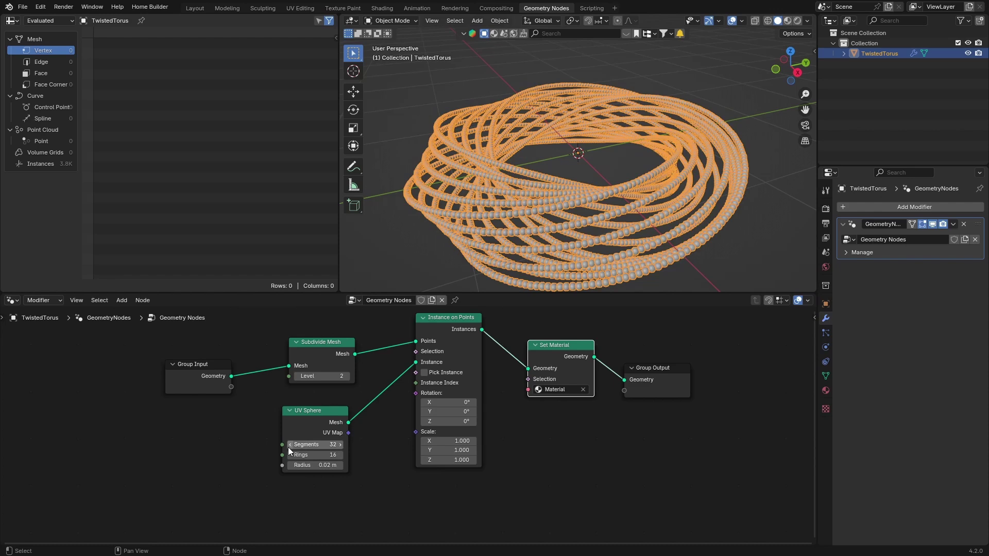
type("0.12")
key("Return")
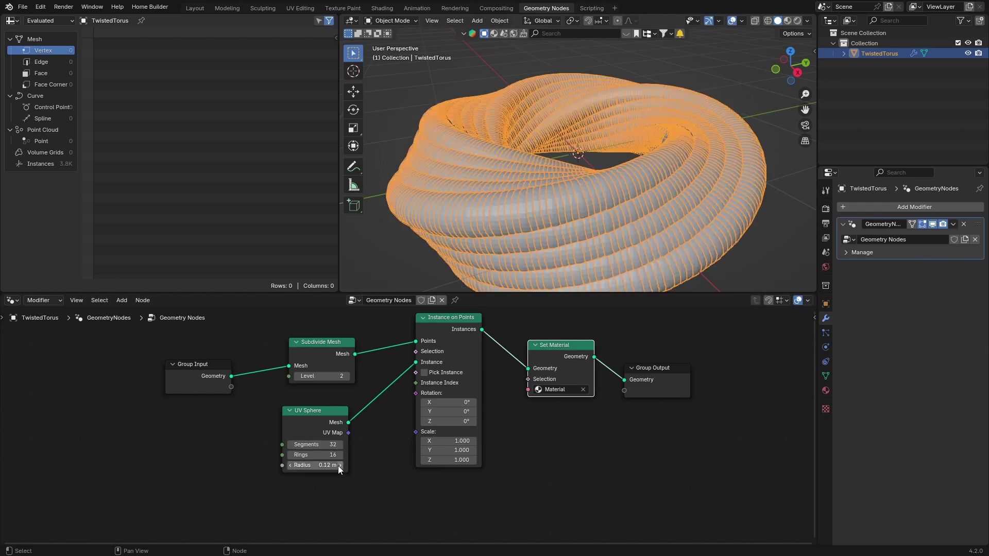
left_click(338, 465)
type("0.05")
key("Return")
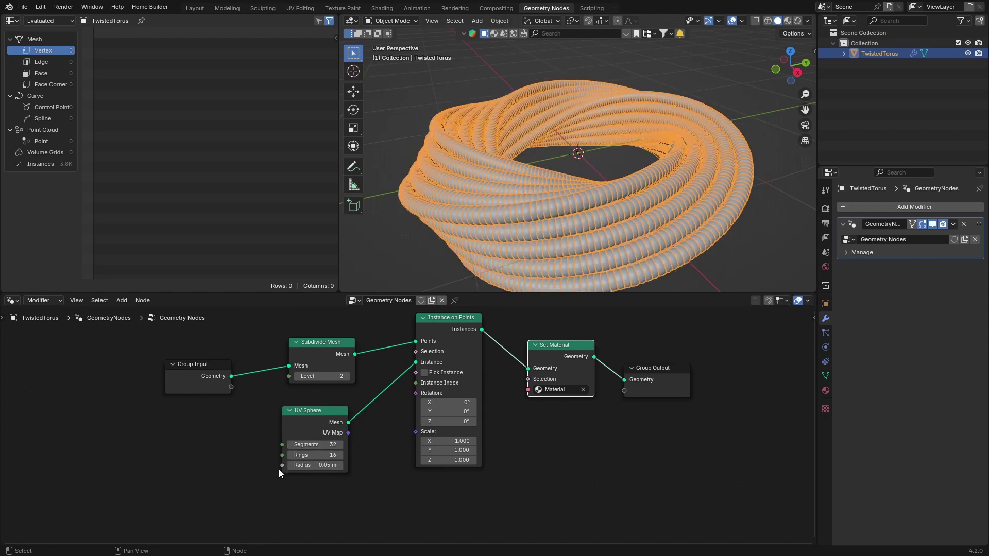
Show the deselected torus in Rendered shading lit by the Scene World.
left_click(798, 21)
left_click(695, 79)
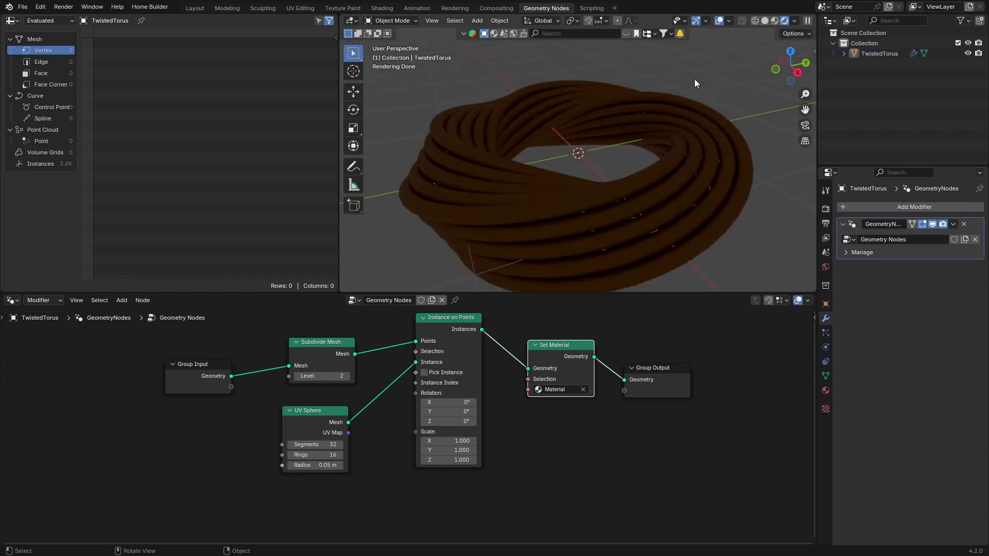
left_click(794, 21)
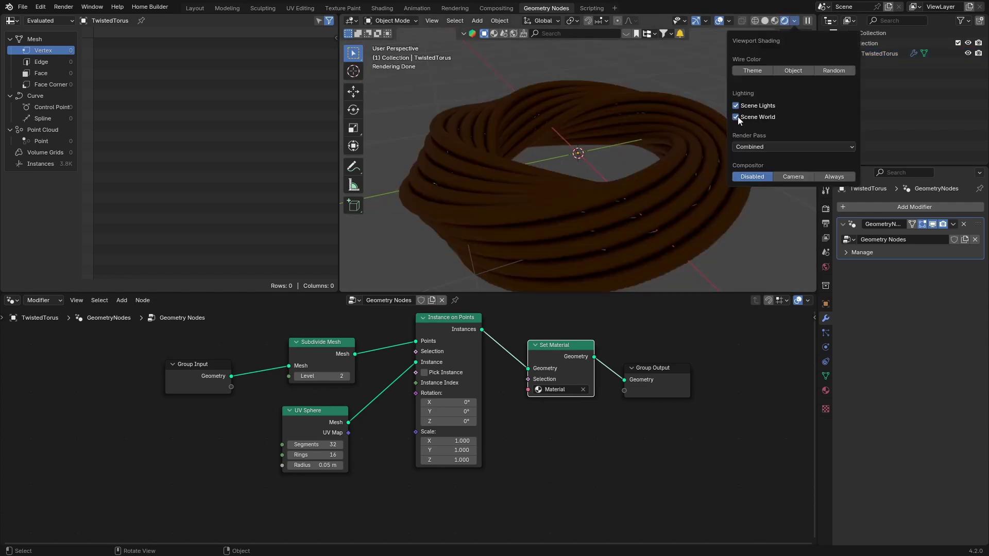
left_click(738, 116)
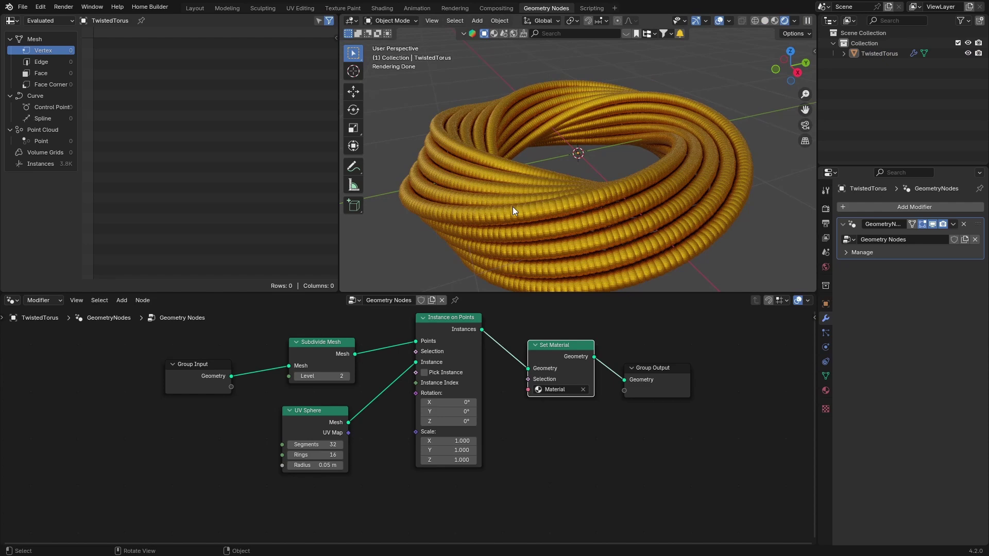
Try Subdivide Mesh Level 3 on the torus, then compare against Level 2.
left_click(347, 377)
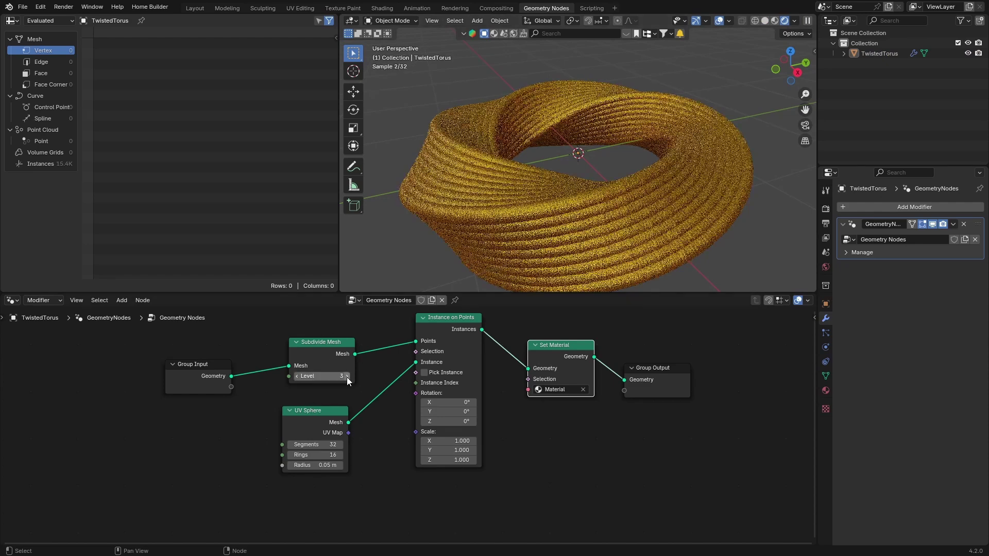
left_click(296, 377)
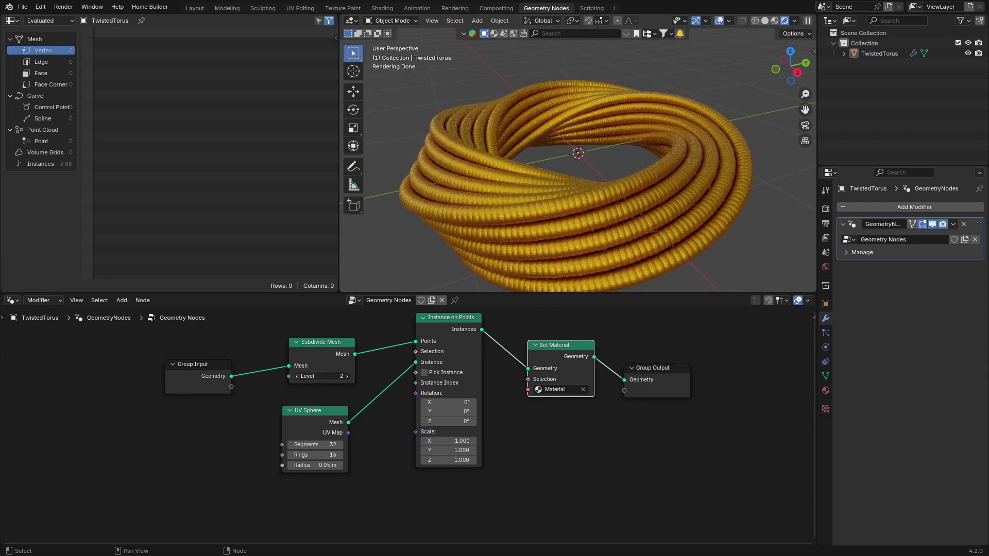
left_click(348, 378)
Orbit to a flatter view of the gold torus and switch to the Layout workspace.
middle_click_drag(546, 152, 450, 140)
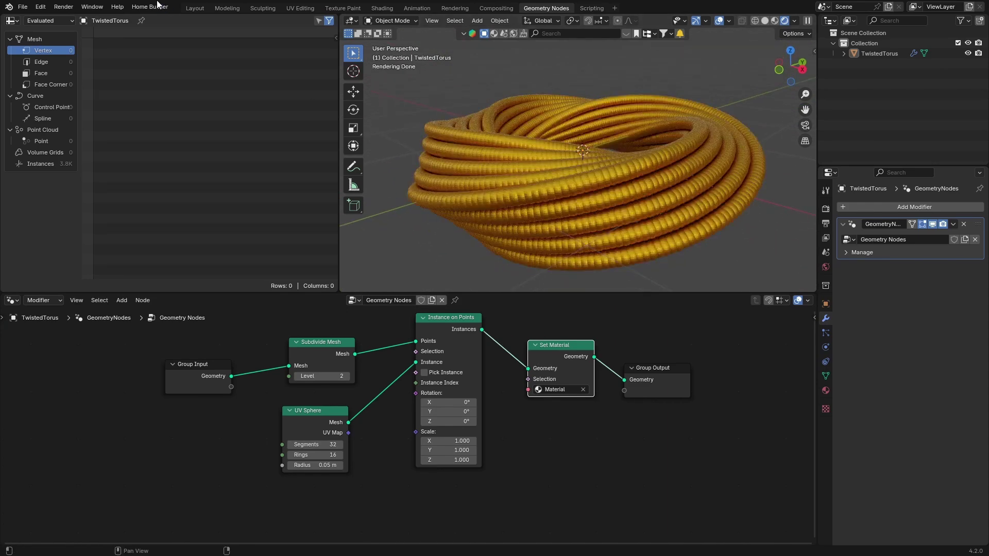
left_click(186, 8)
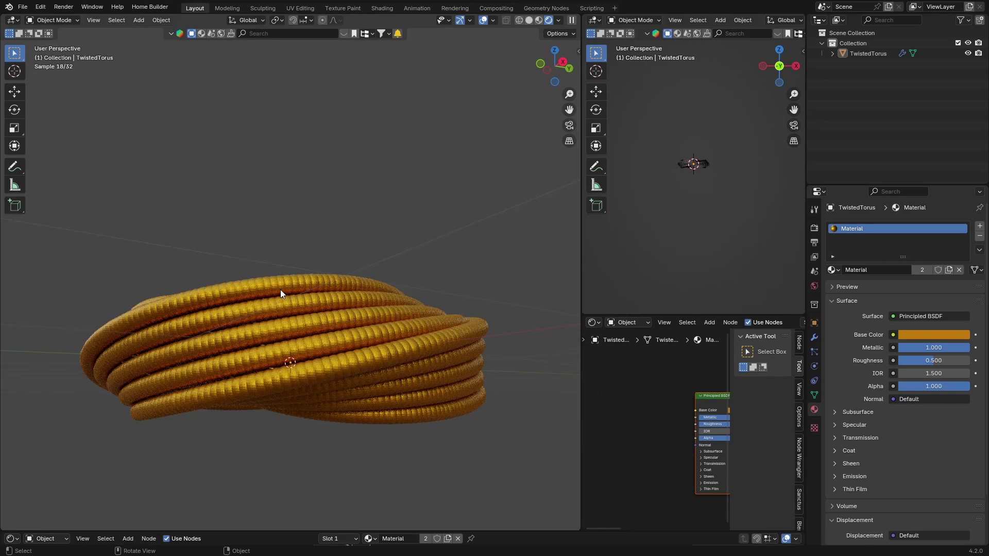